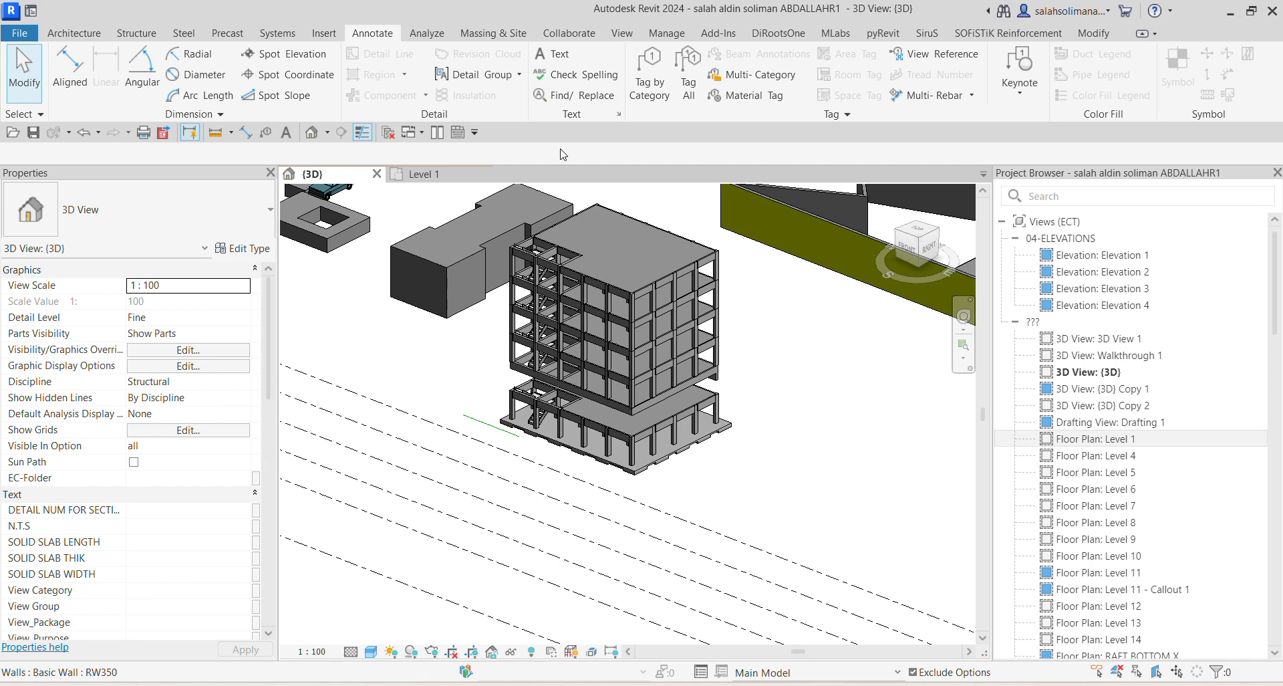
- Open the Level 1 floor plan and start the Text command with the area below the structural plan in view
click(446, 177)
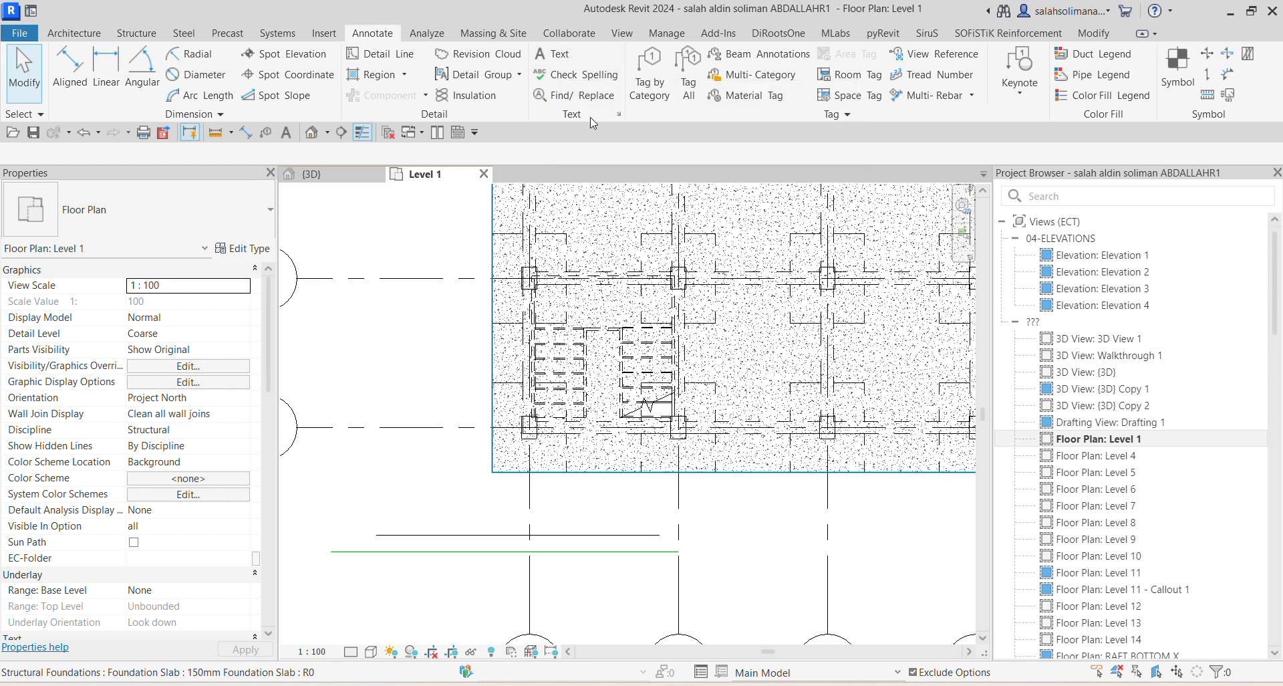
click(564, 72)
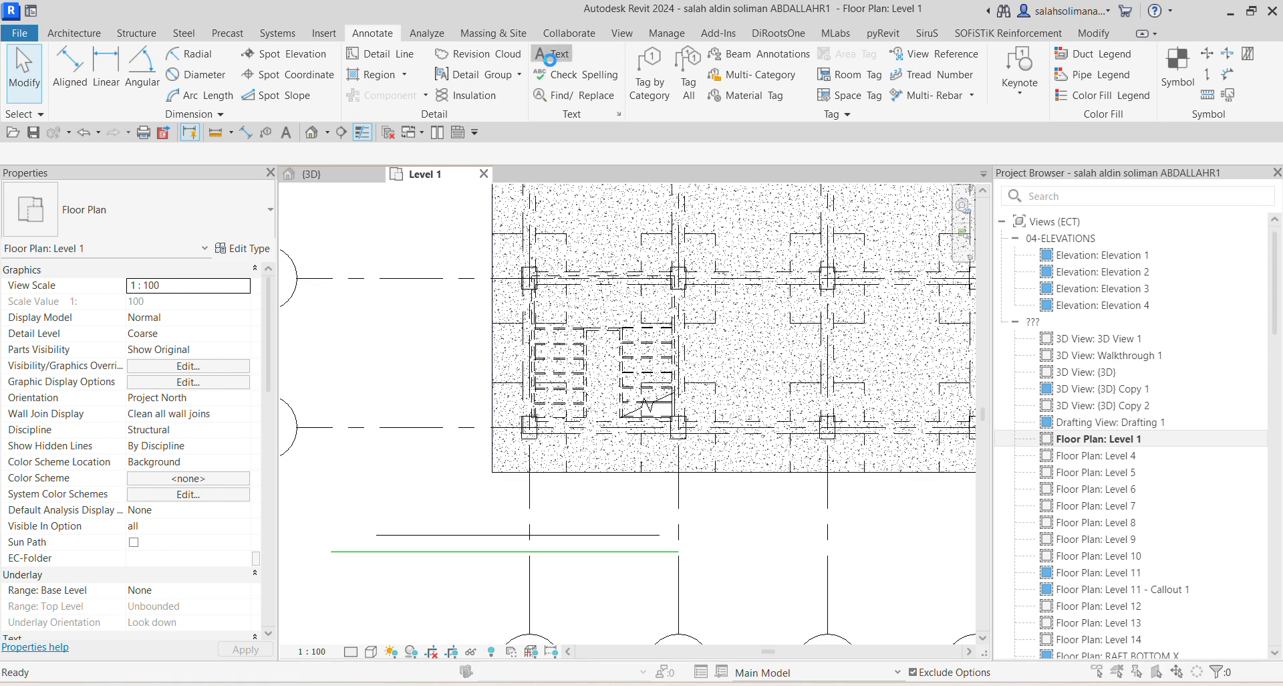
click(777, 209)
scroll(625, 363, down, 3)
middle_drag(644, 399, 485, 440)
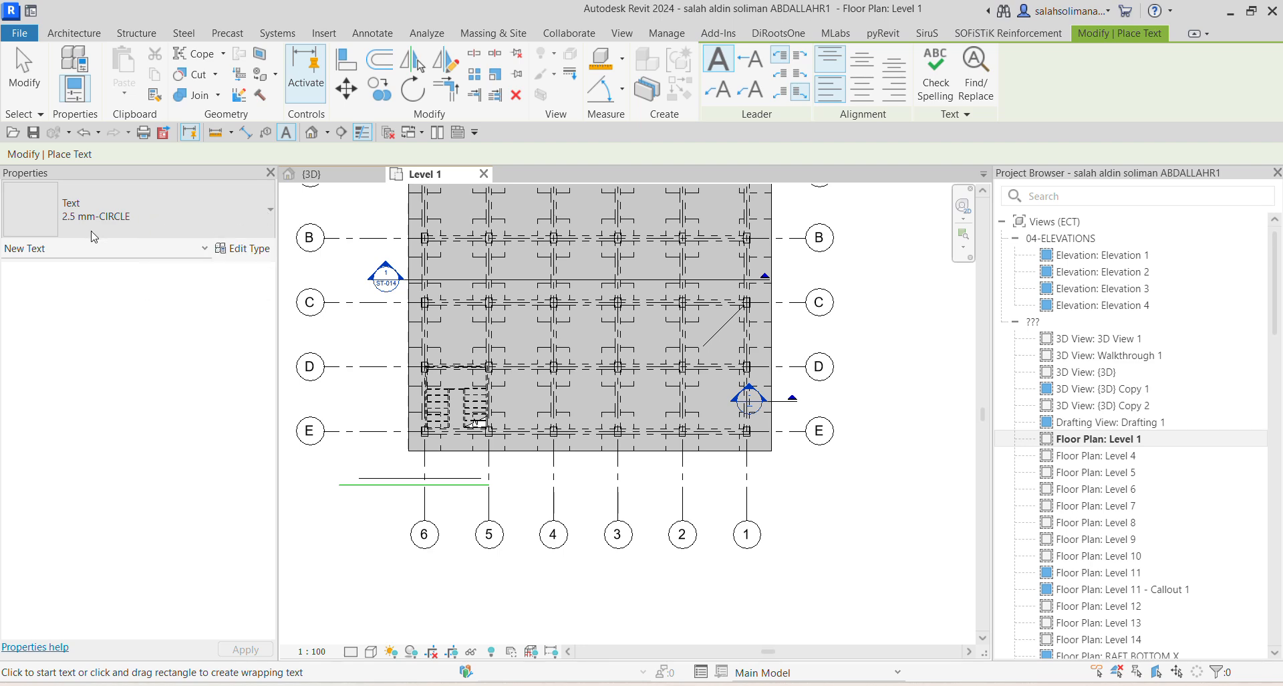
- Browse the available text types for the new note, keeping 2.5 mm-CIRCLE selected
click(164, 223)
scroll(127, 406, down, 10)
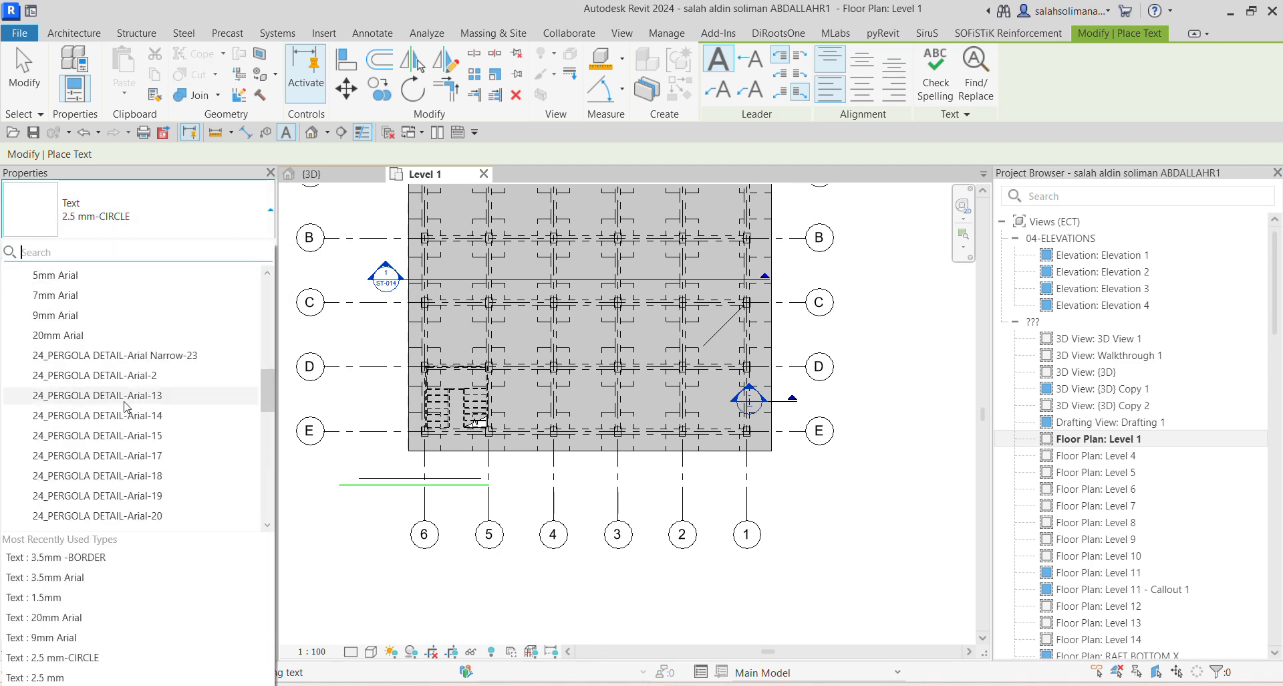
scroll(127, 406, up, 12)
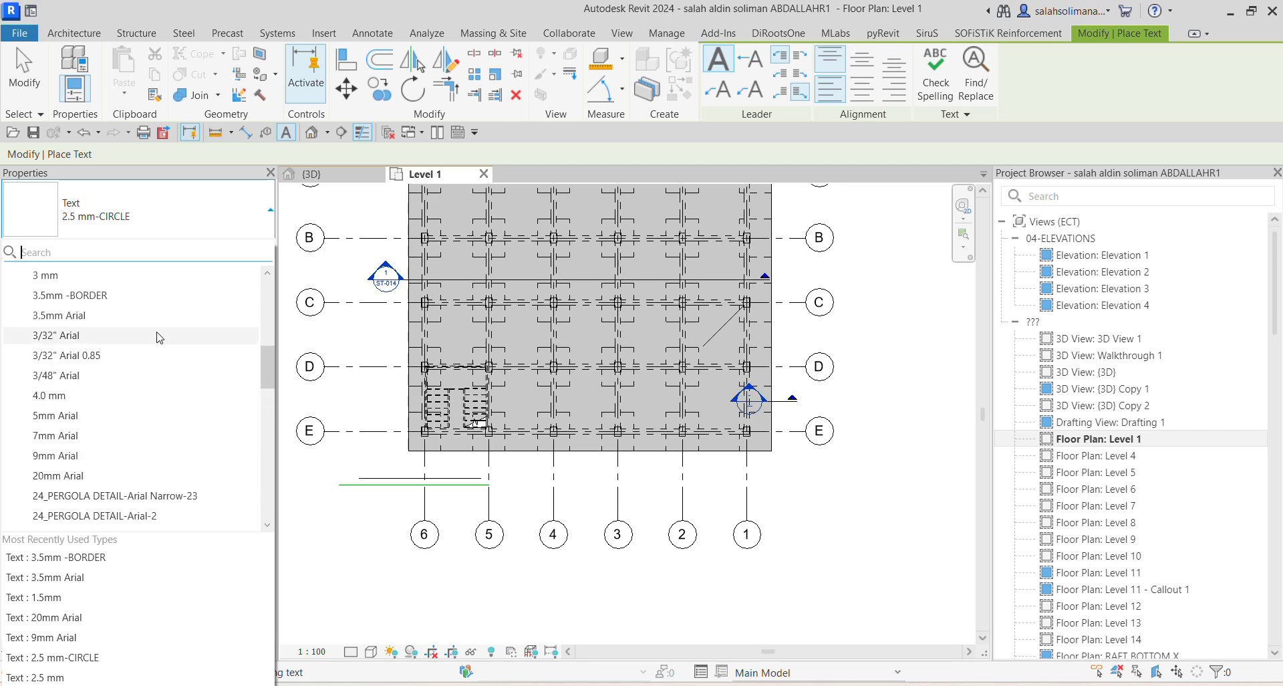
click(248, 229)
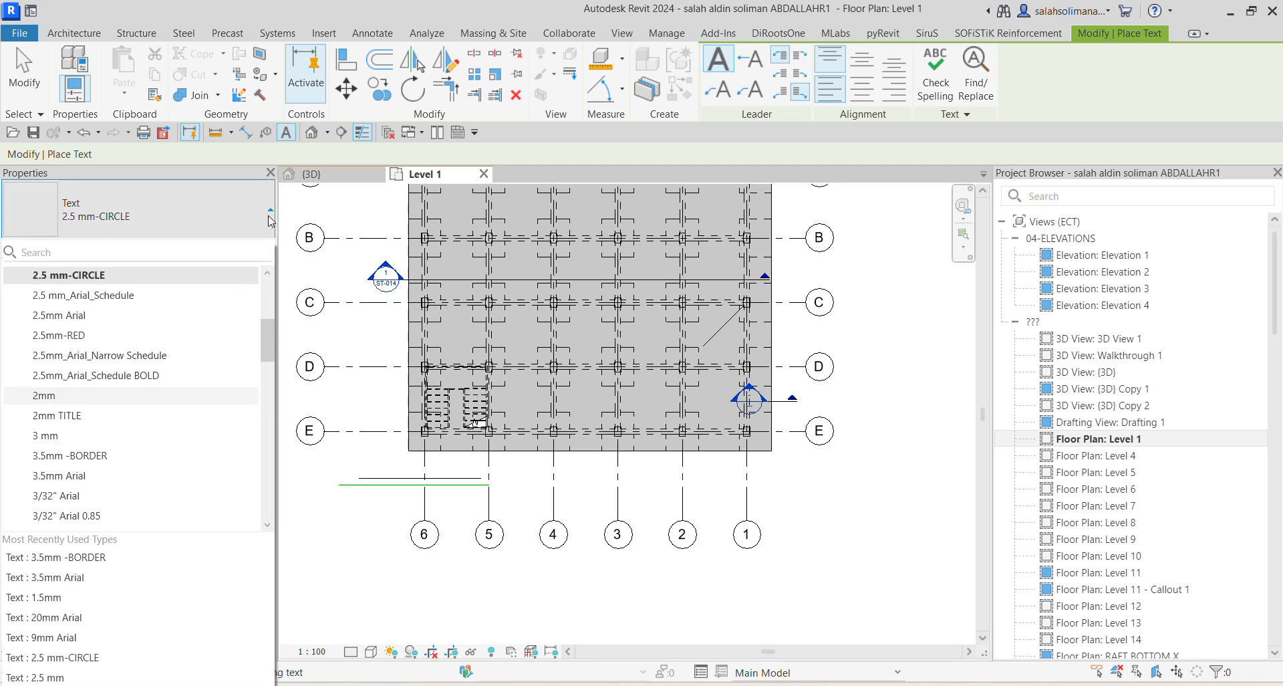
click(270, 215)
- Examine the 2.5 mm-CIRCLE type properties, including the Background and Text Font options, and close them without changes
click(259, 252)
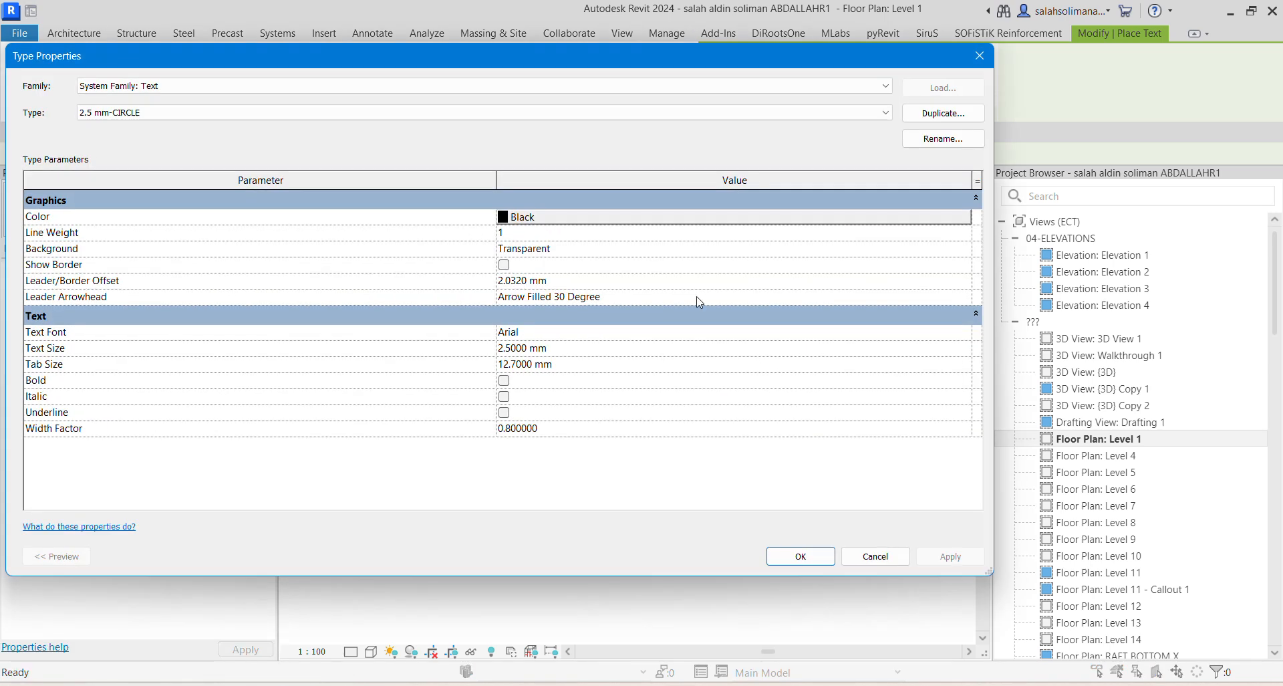
drag(816, 65, 914, 85)
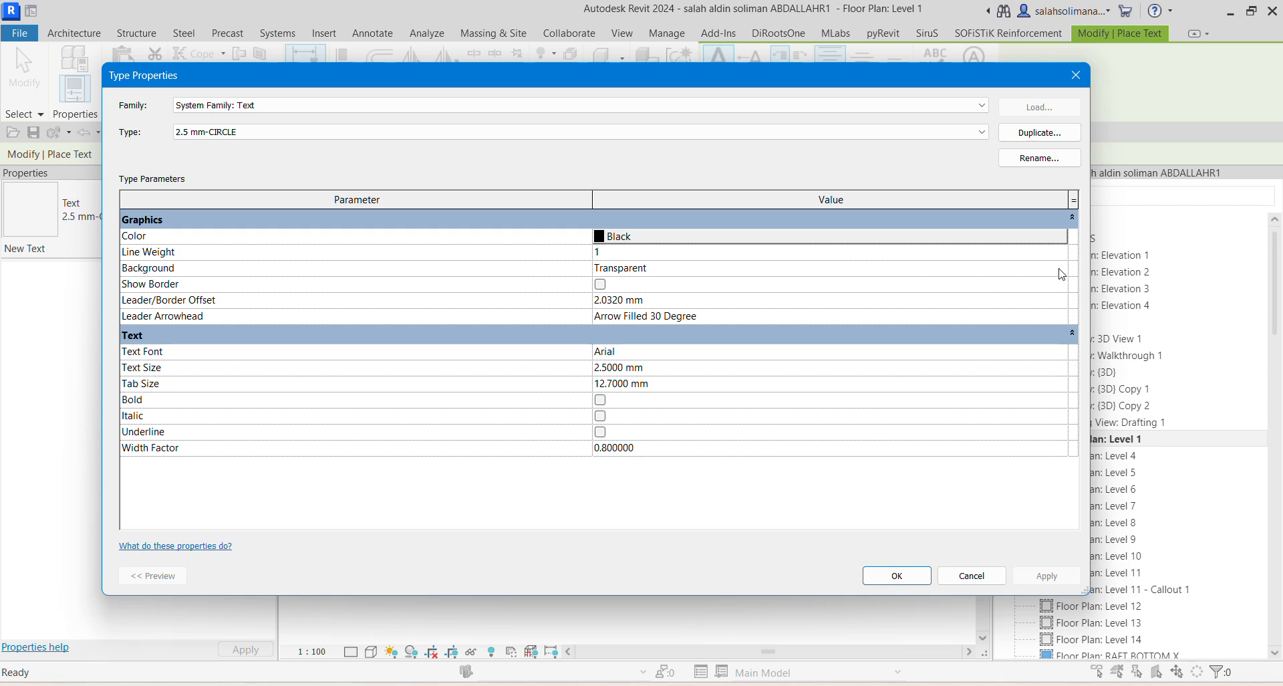
click(1061, 274)
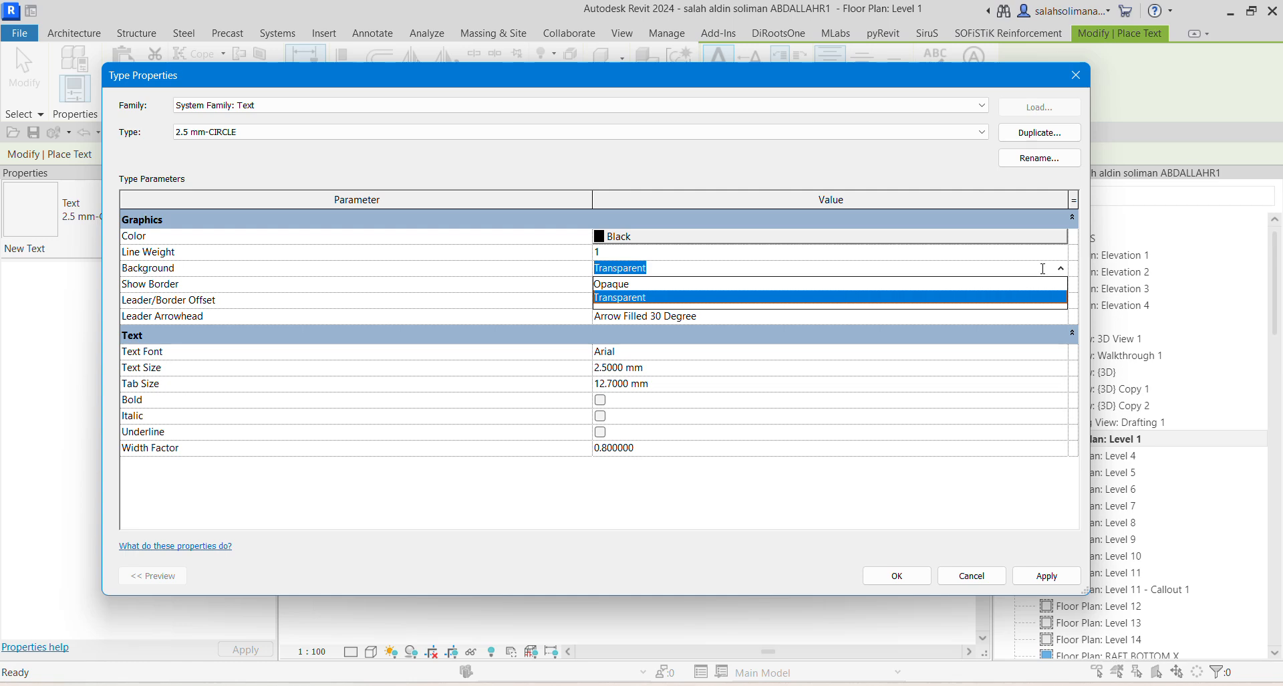
click(1063, 274)
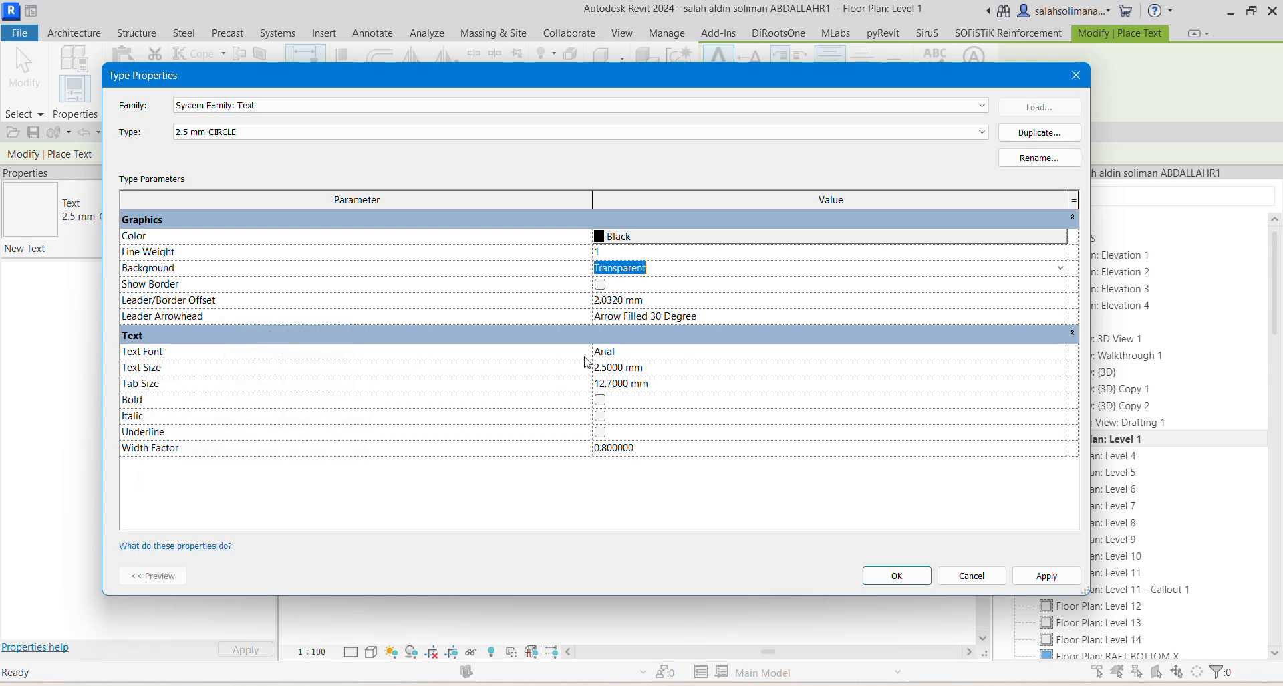
click(1062, 353)
click(1061, 355)
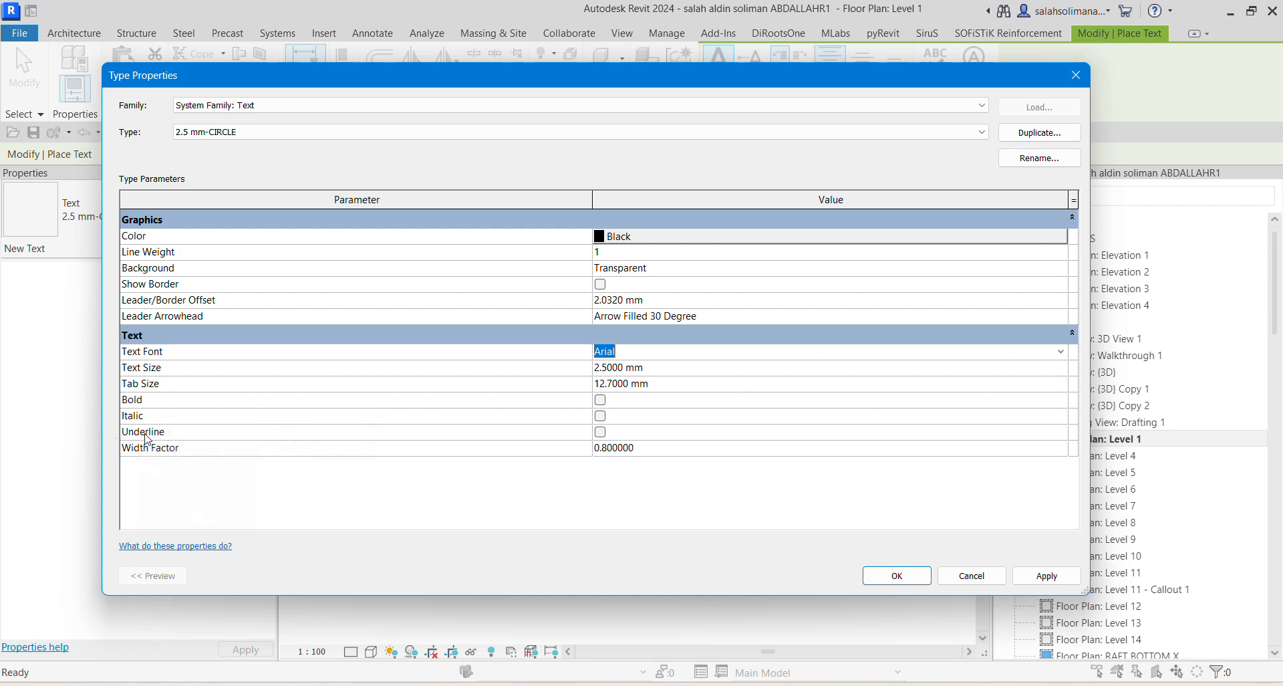
click(1076, 75)
- Place a 2.5 mm-CIRCLE text note with the author's first name below the slab between grids 3 and 2
scroll(780, 470, down, 3)
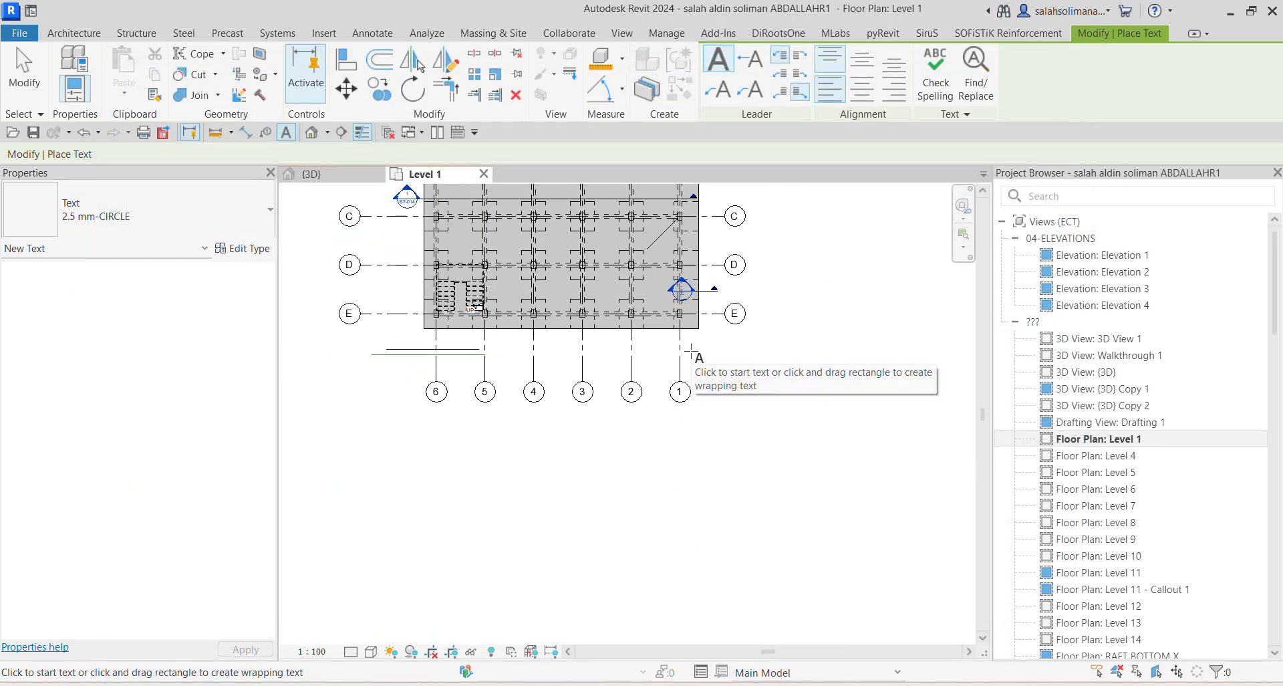
scroll(588, 301, up, 3)
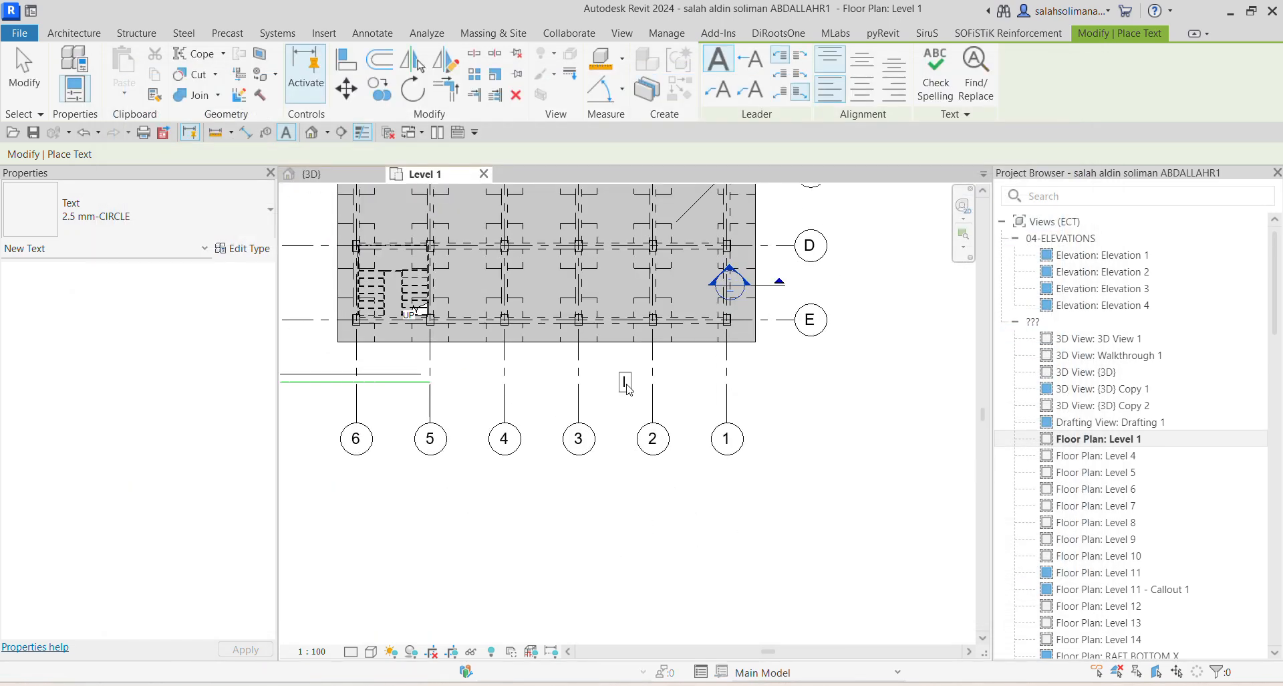
text(SALAH)
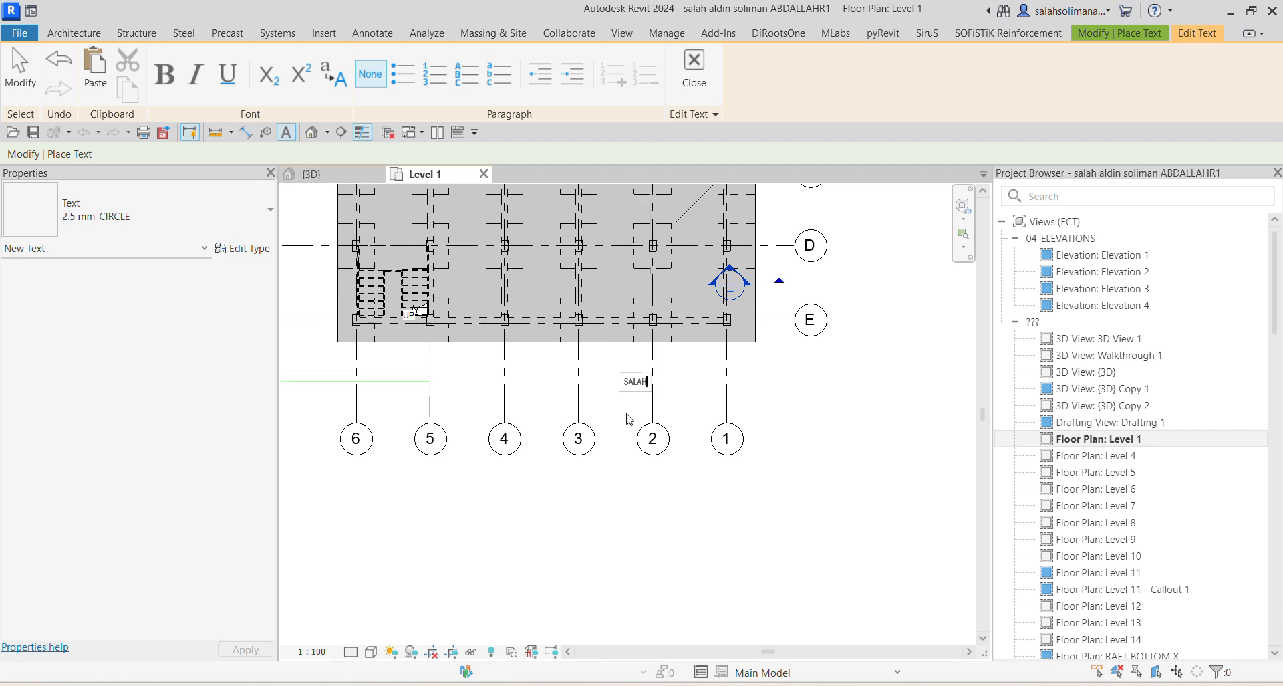
key(Escape)
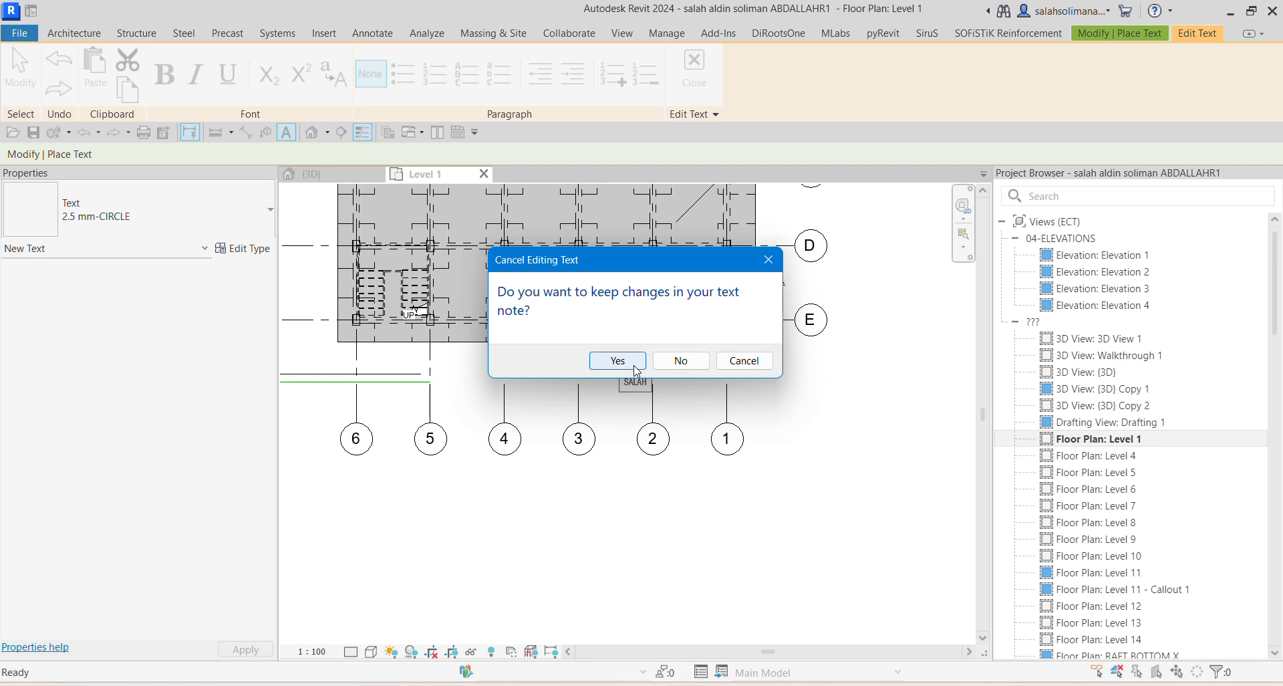
click(625, 362)
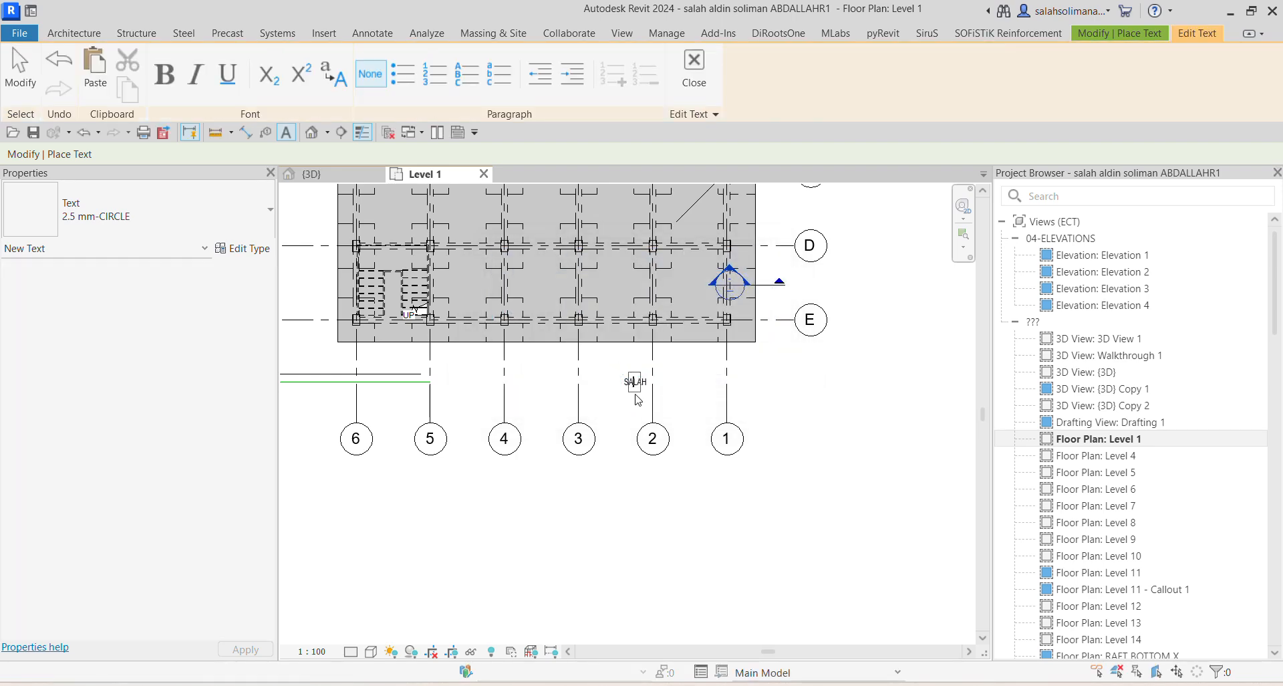
key(Escape)
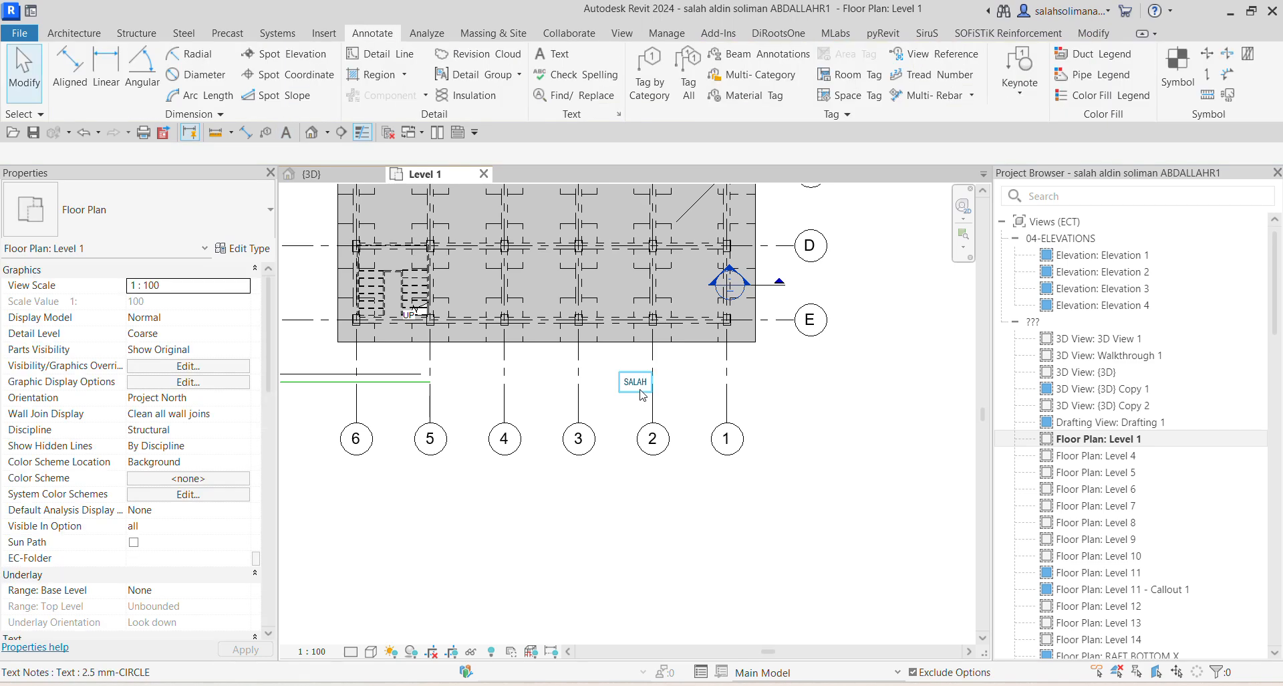
- Run Check Spelling on the placed text note, review the suggested words, and close the check without changing the text
click(638, 380)
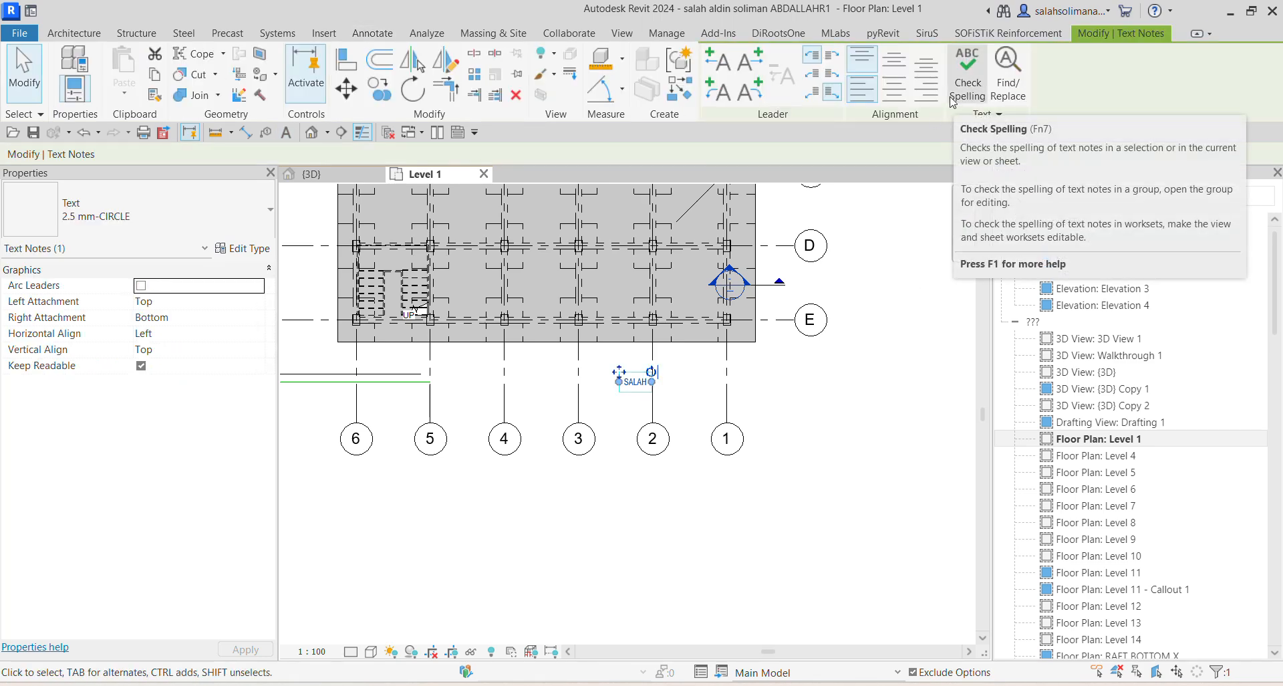
click(967, 77)
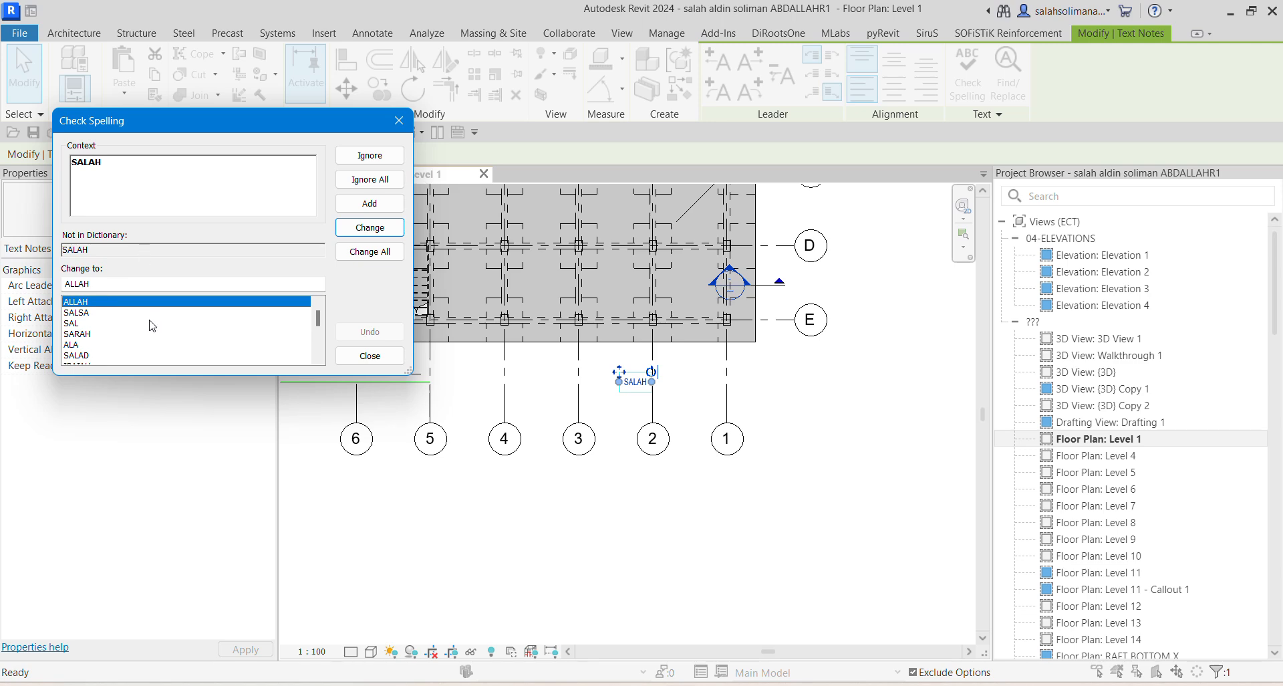
scroll(153, 325, down, 3)
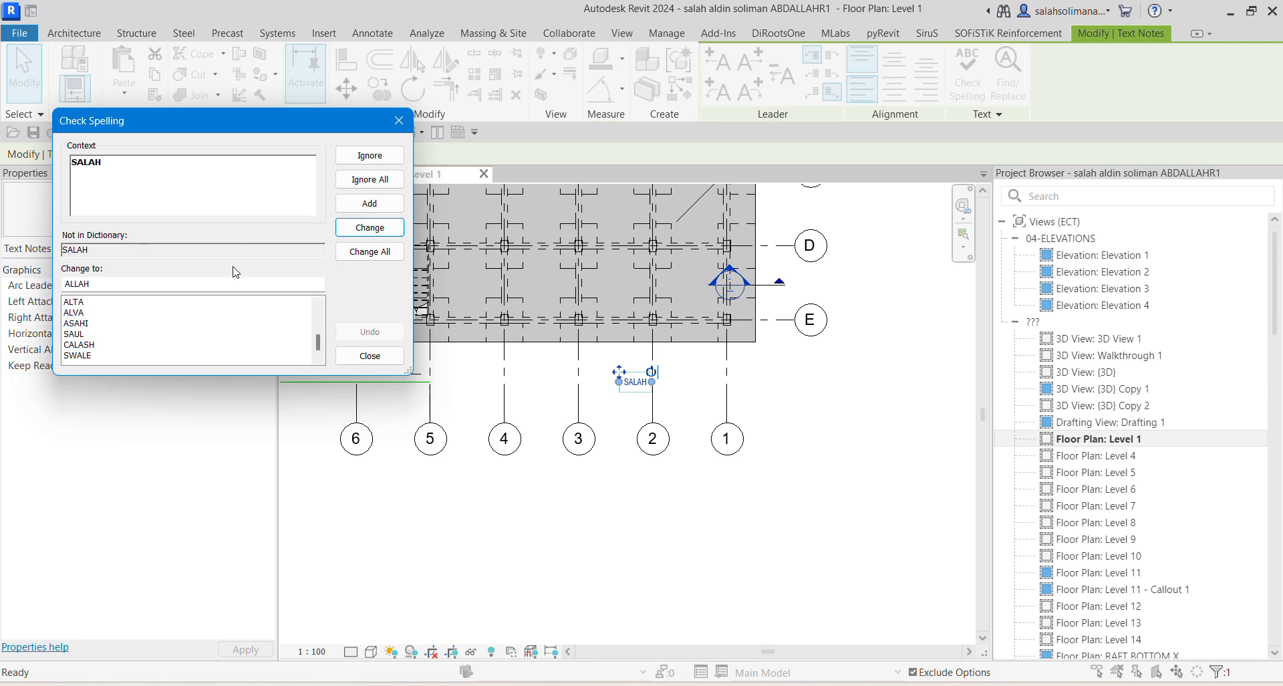
click(399, 120)
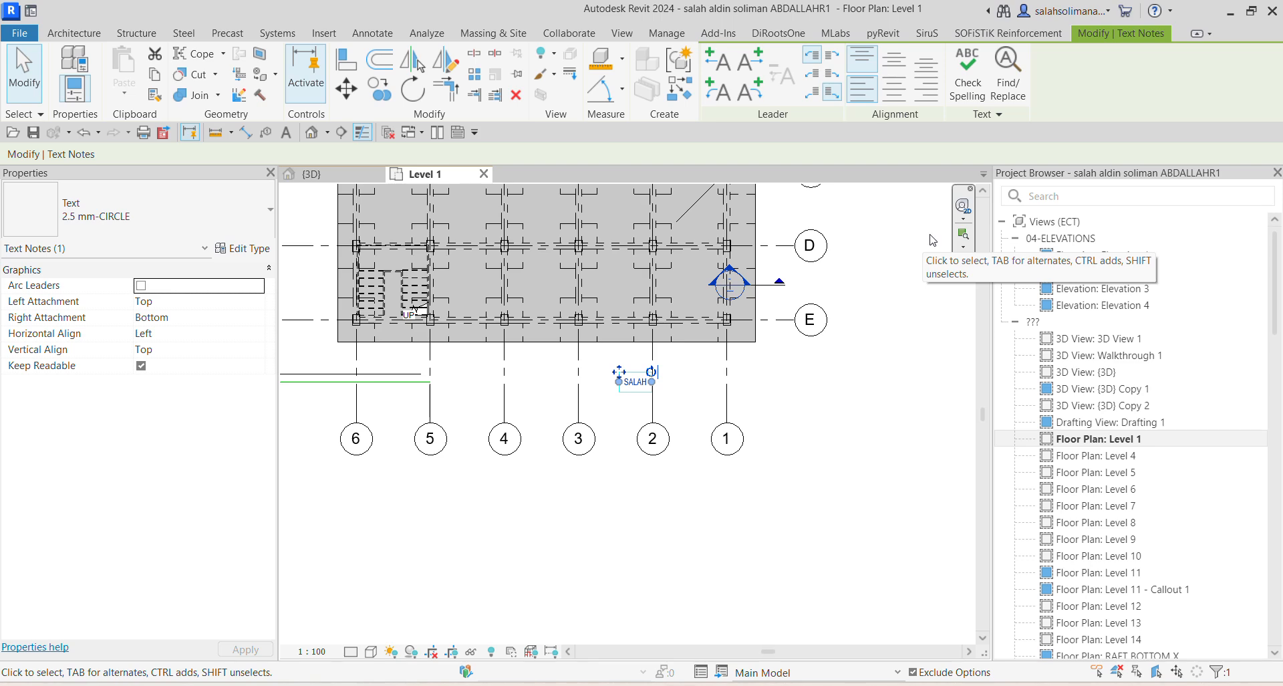
- Try straight leaders on both sides of the text note and remove them, and try middle alignment before restoring top alignment
click(718, 60)
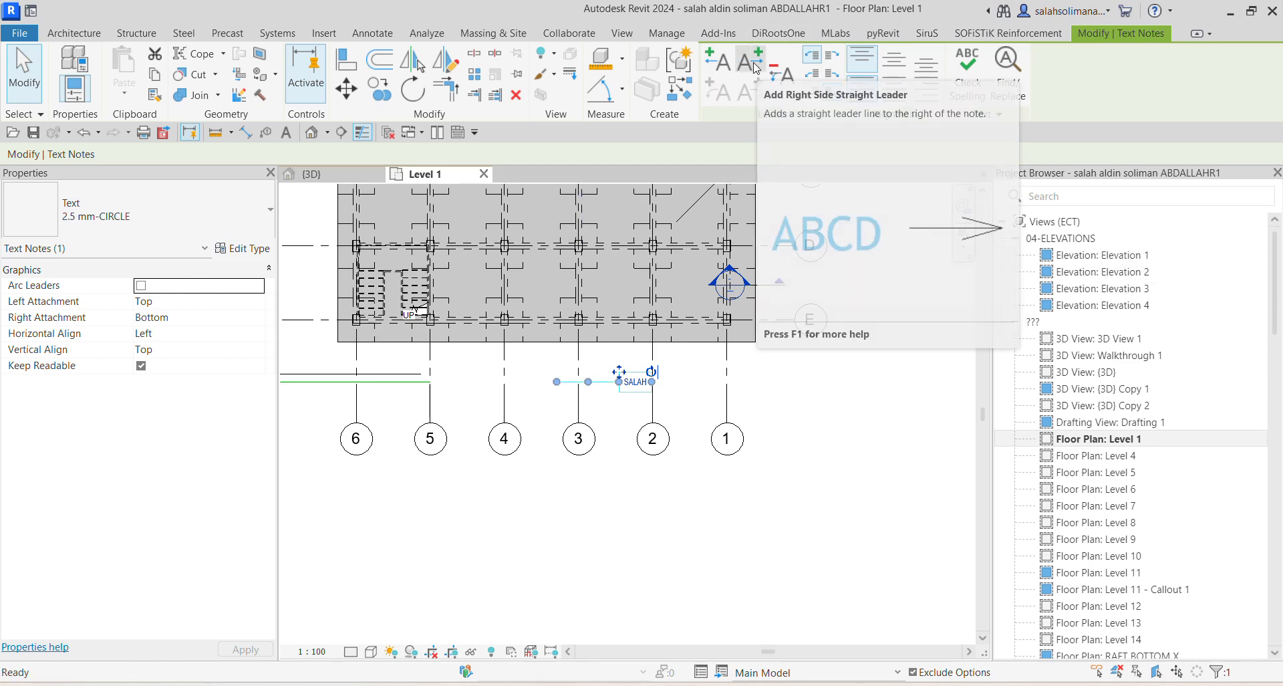
click(750, 61)
click(777, 78)
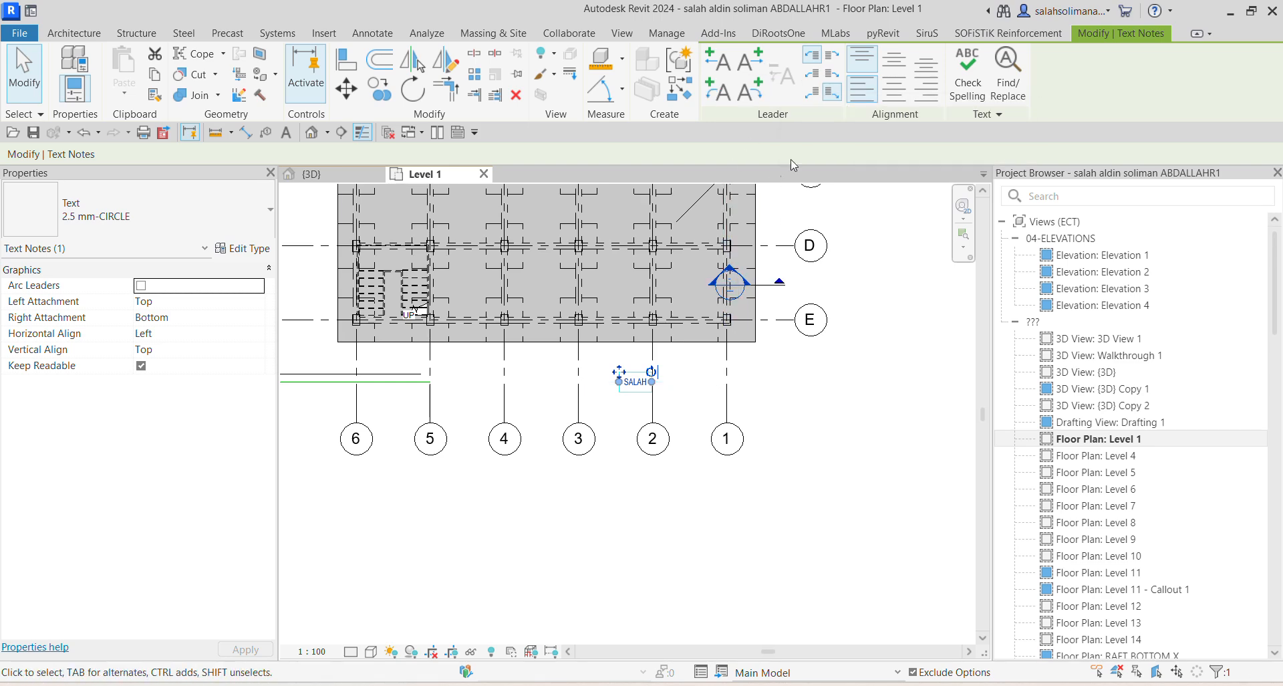
click(889, 62)
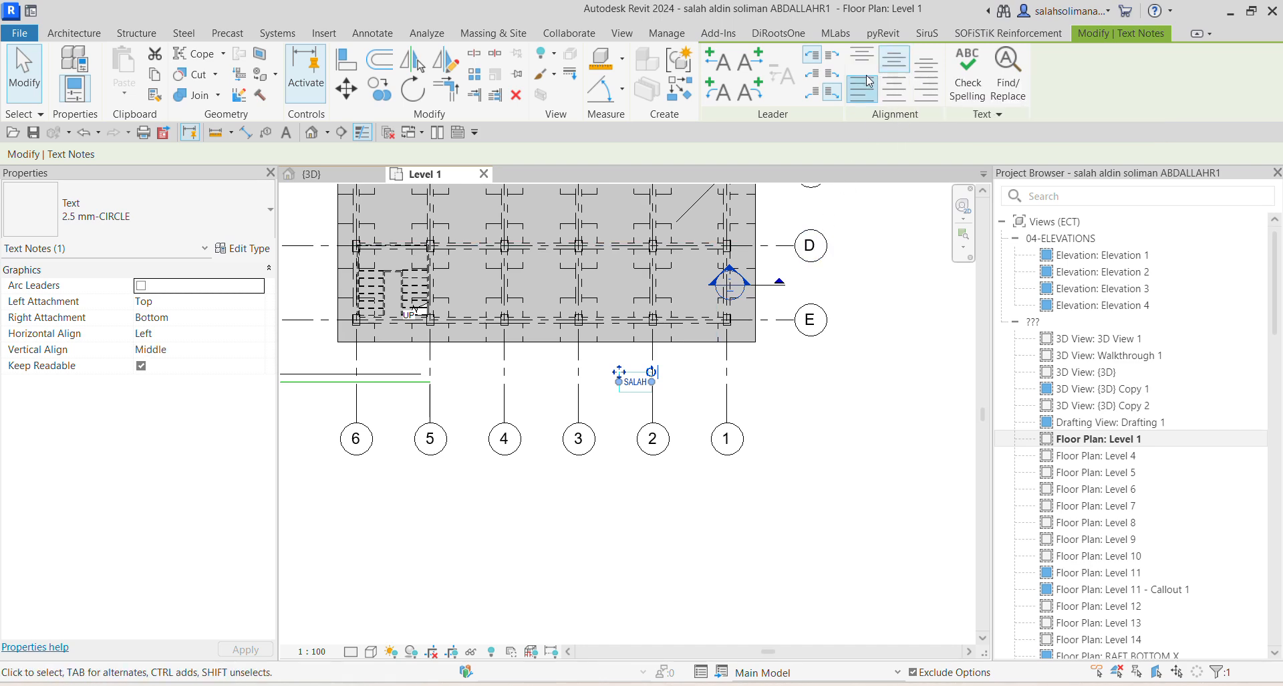
click(859, 67)
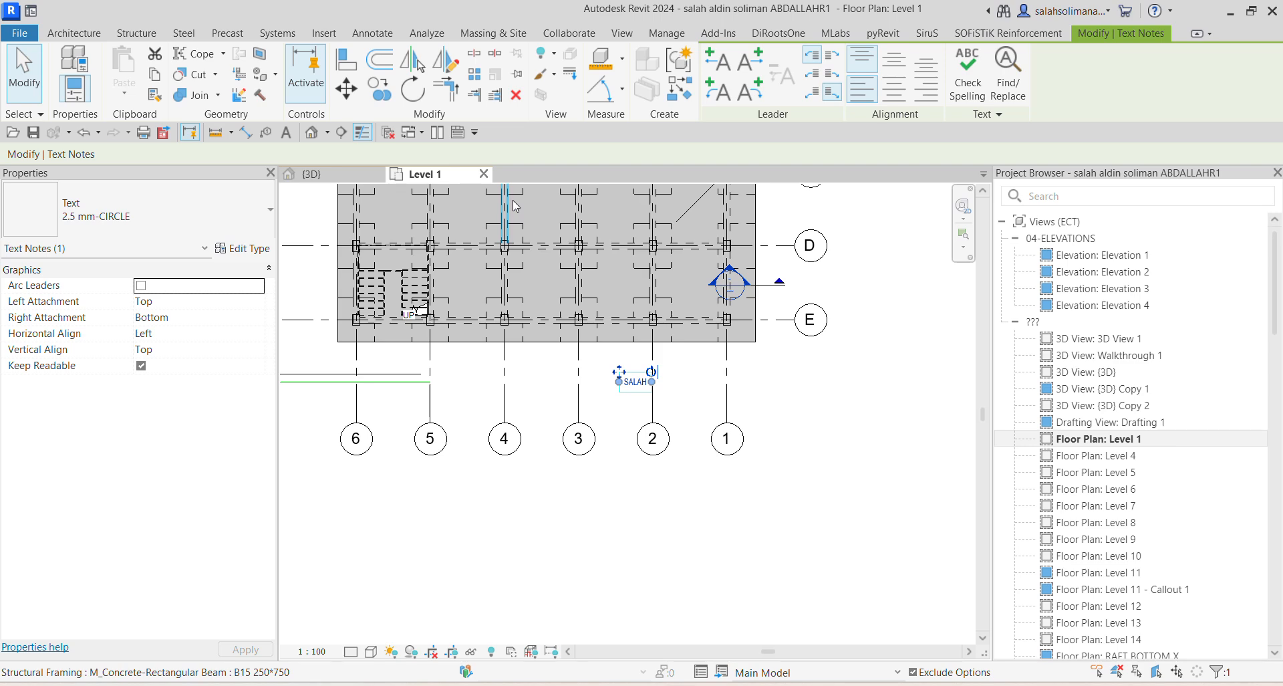
- Add a left-side arc leader to the text note and move its arrow end diagonally down between grids 4 and 3
click(717, 60)
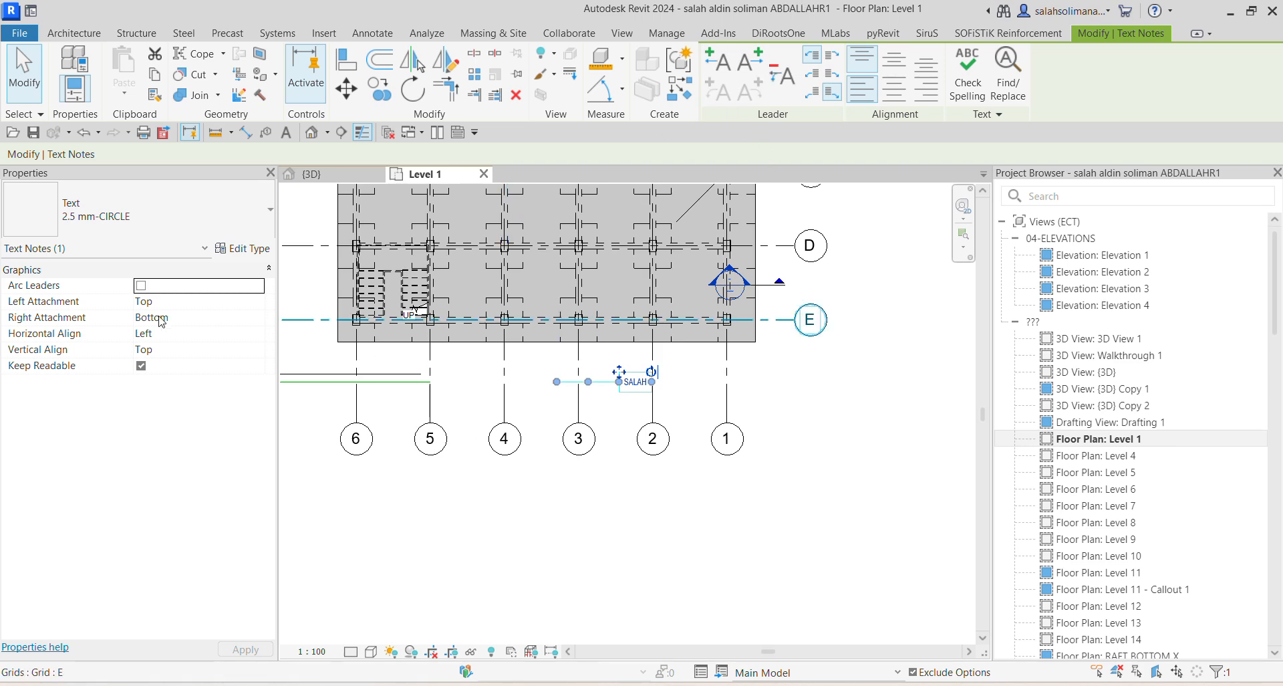
click(140, 286)
scroll(589, 394, up, 3)
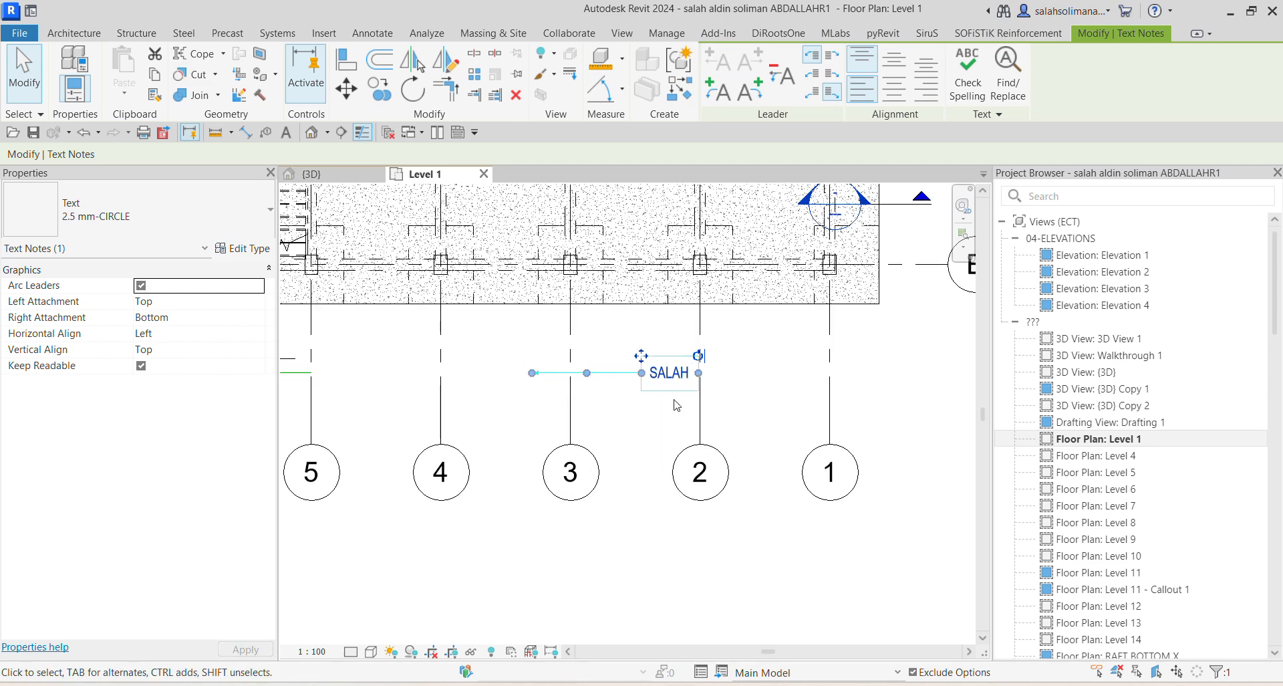
drag(532, 372, 518, 434)
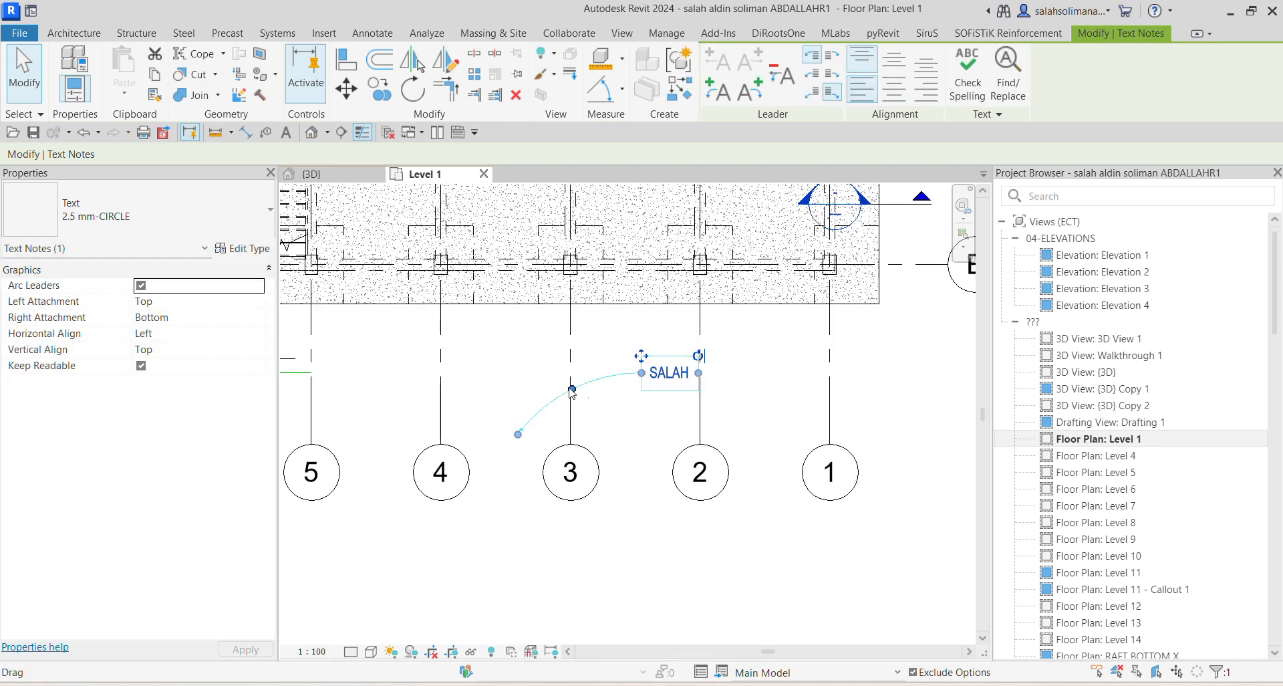
- Turn off Arc Leaders for the text note so its leader is straight, and apply the change
click(141, 286)
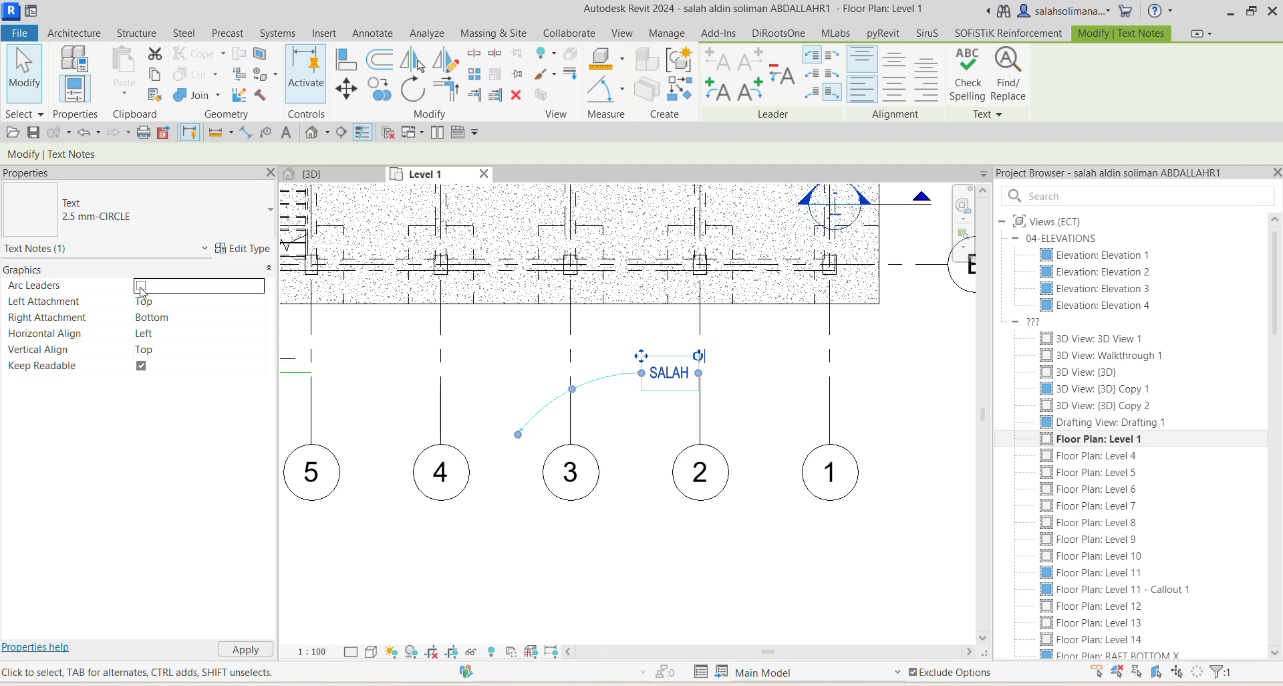
click(245, 649)
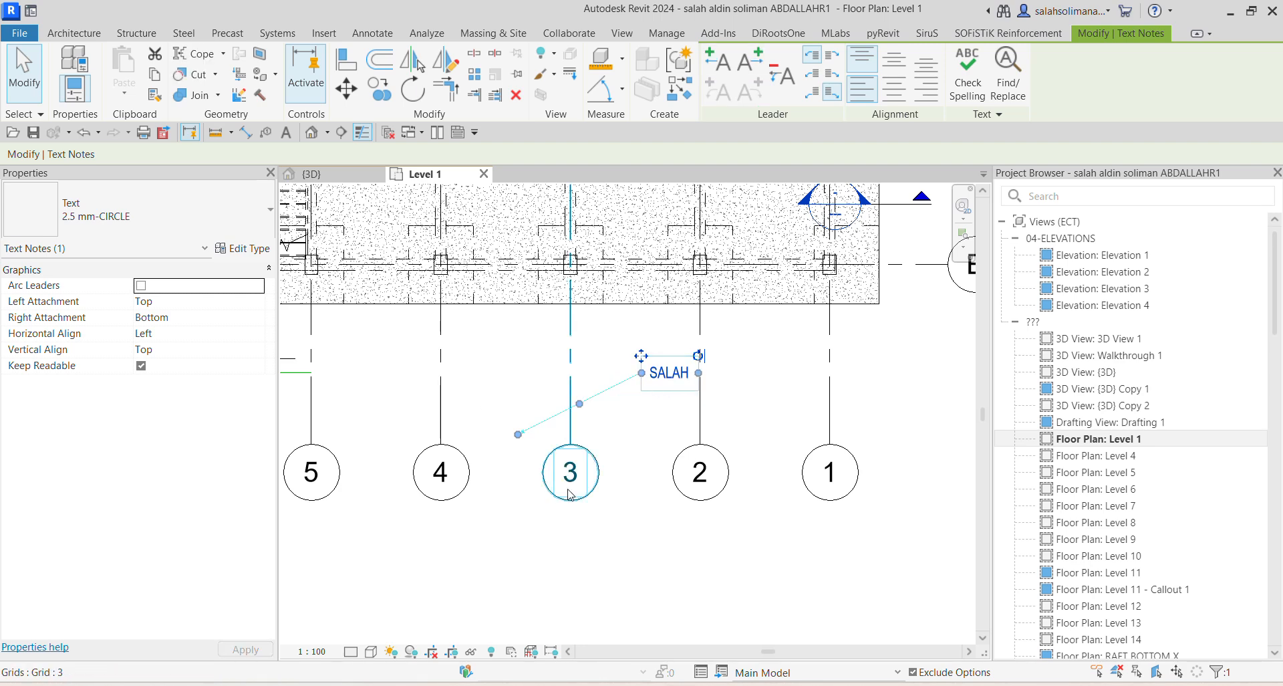
- Rotate the text note about a quarter turn with Keep Readable off, and rotate it to nearly upside down with Keep Readable on
click(142, 366)
drag(698, 355, 678, 407)
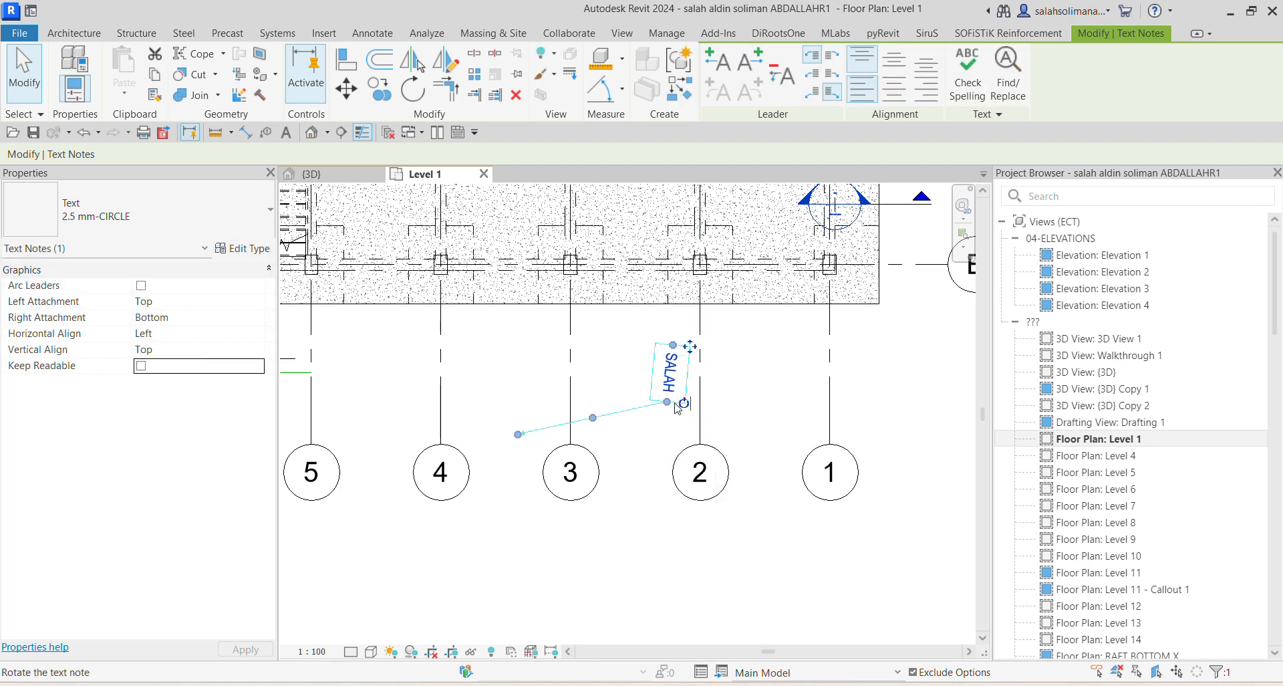
click(141, 365)
drag(684, 403, 635, 407)
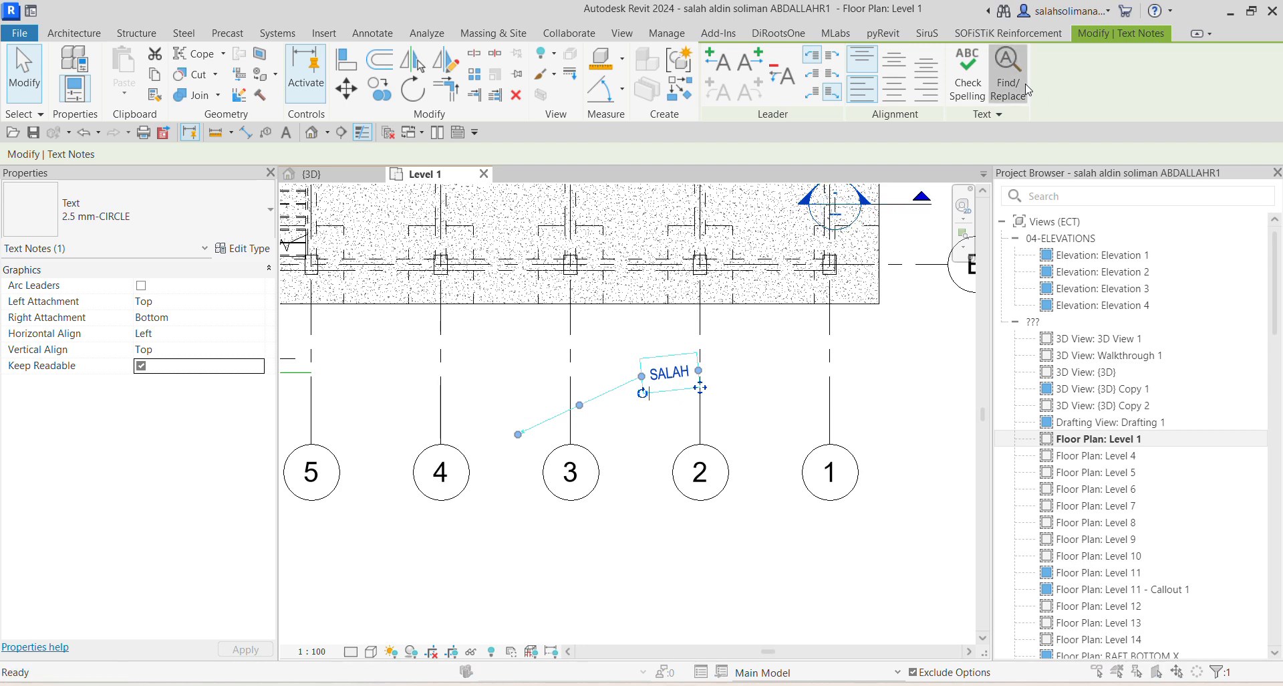
- Open Find/Replace for the text note and close it without replacing anything
click(1008, 74)
click(829, 163)
- Place a new text note reading "BEAM" below the grid 4 bubble
scroll(525, 431, down, 2)
middle_drag(528, 452, 522, 370)
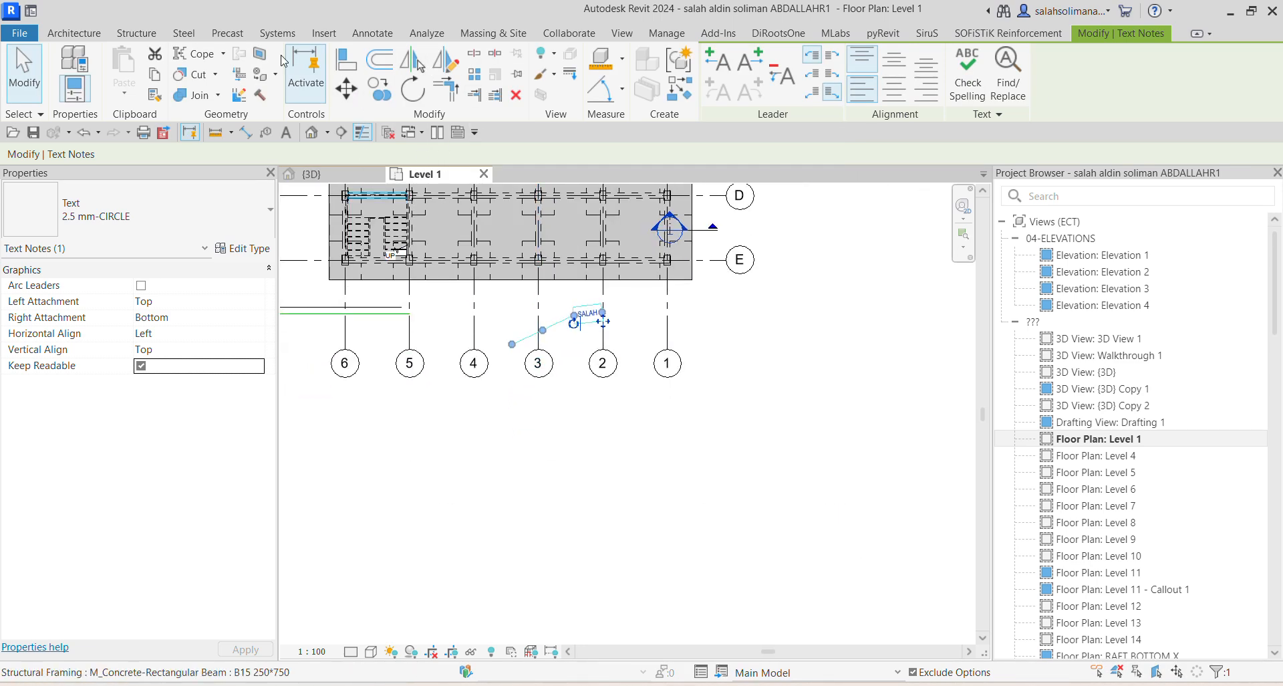
click(395, 32)
click(542, 66)
click(478, 407)
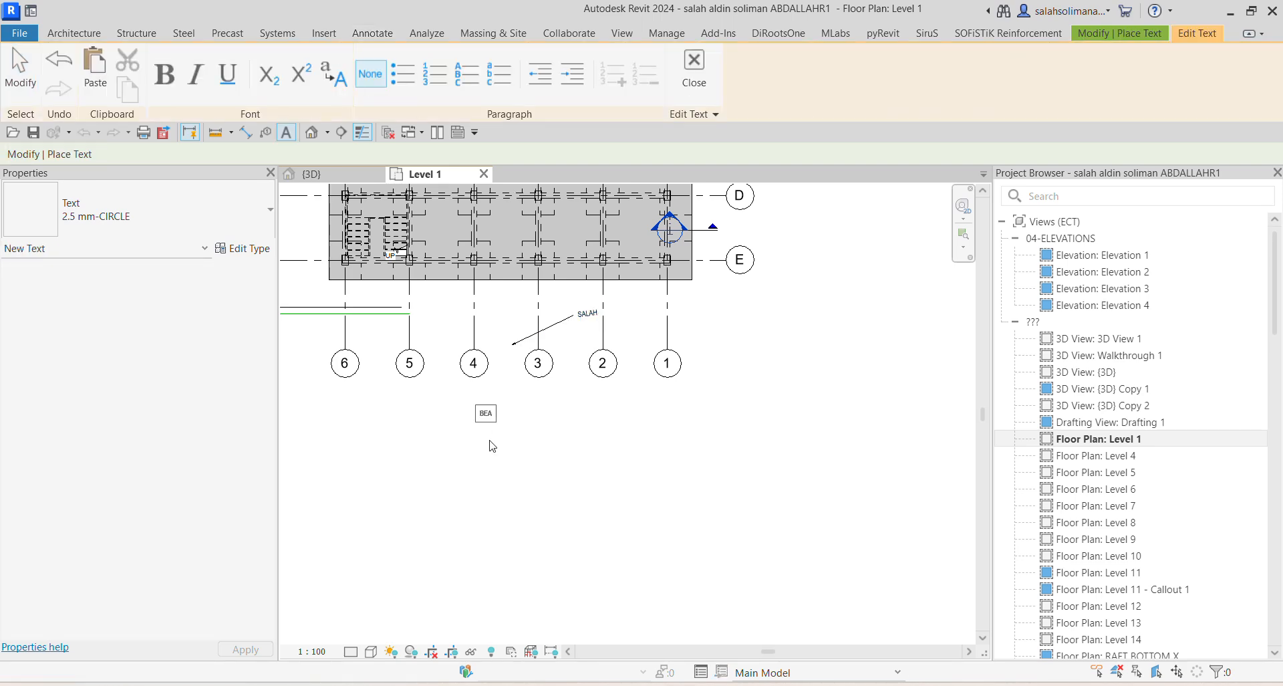
text(BEAM)
click(450, 450)
- Place a second text note reading "BEAMREINFORCEMENT" directly below the "BEAM" note
click(482, 451)
text(BEAMREINFORCEMENT)
click(531, 505)
- Place text notes reading "DOOR" and "COLUMN" beside the two beam notes, one below the other
click(620, 407)
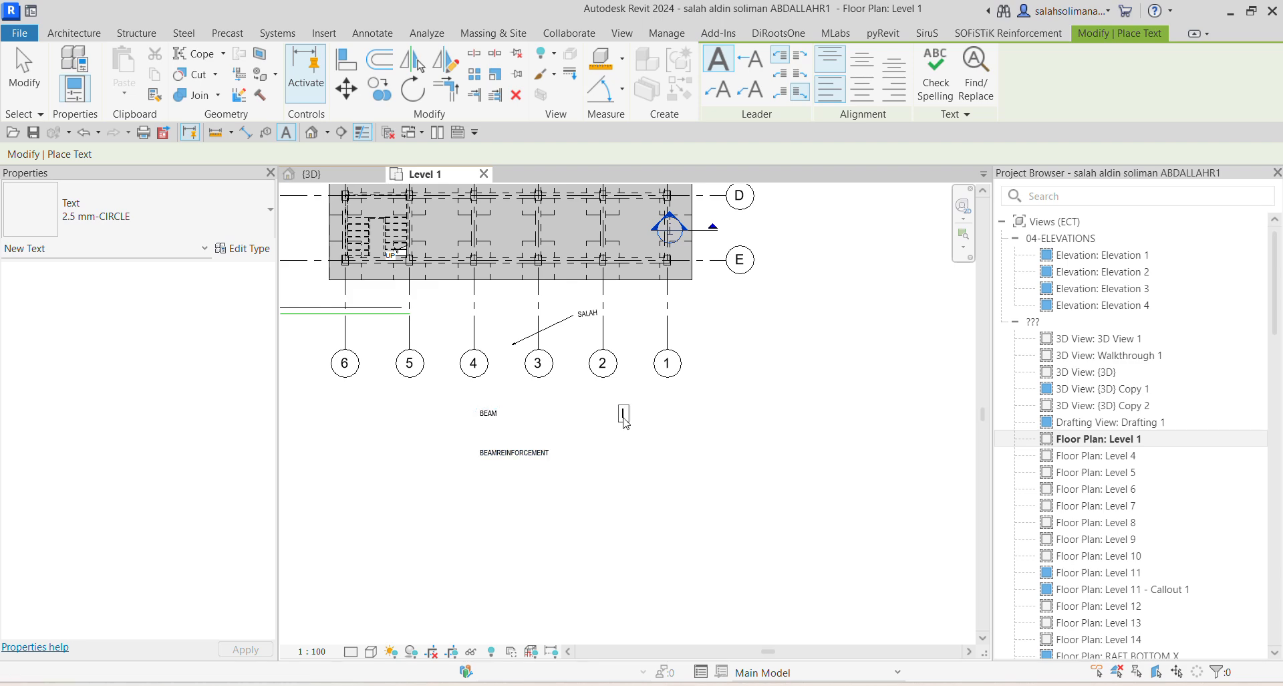
text(DOOR)
click(612, 505)
click(613, 447)
text(COLUM)
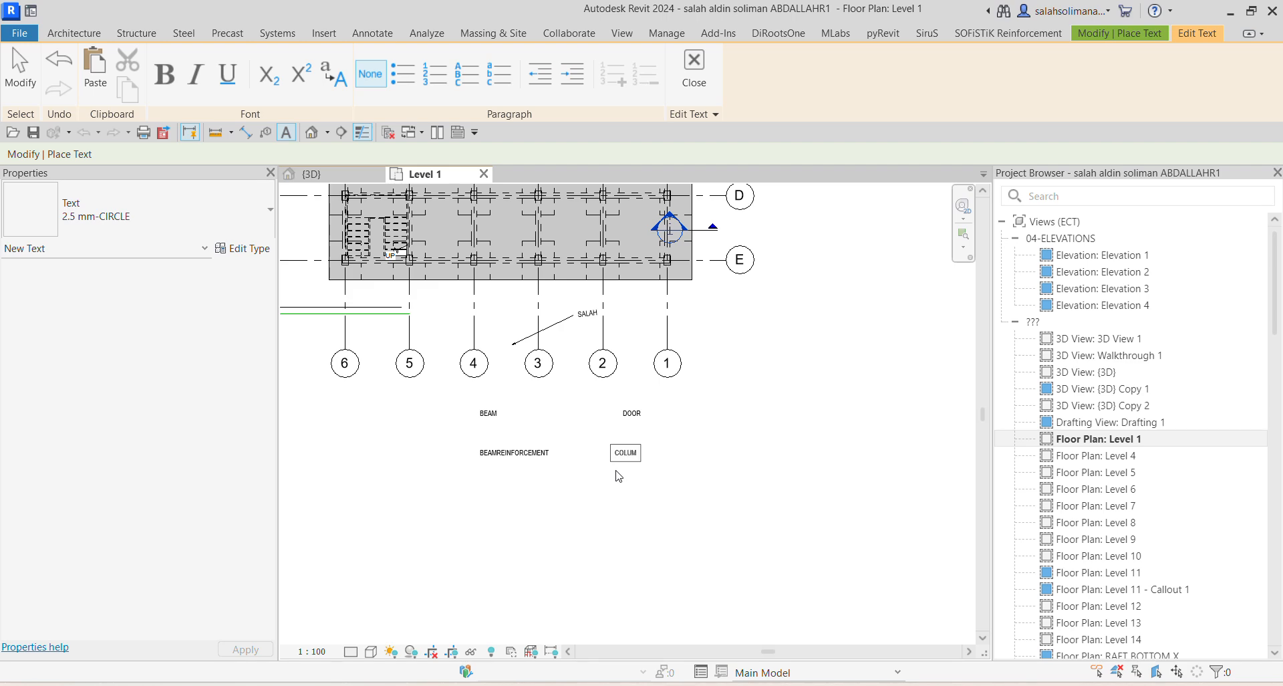
click(662, 519)
- Search the current view's text notes for "COLUMN" with Find/Replace, keeping the notes in sight
click(977, 81)
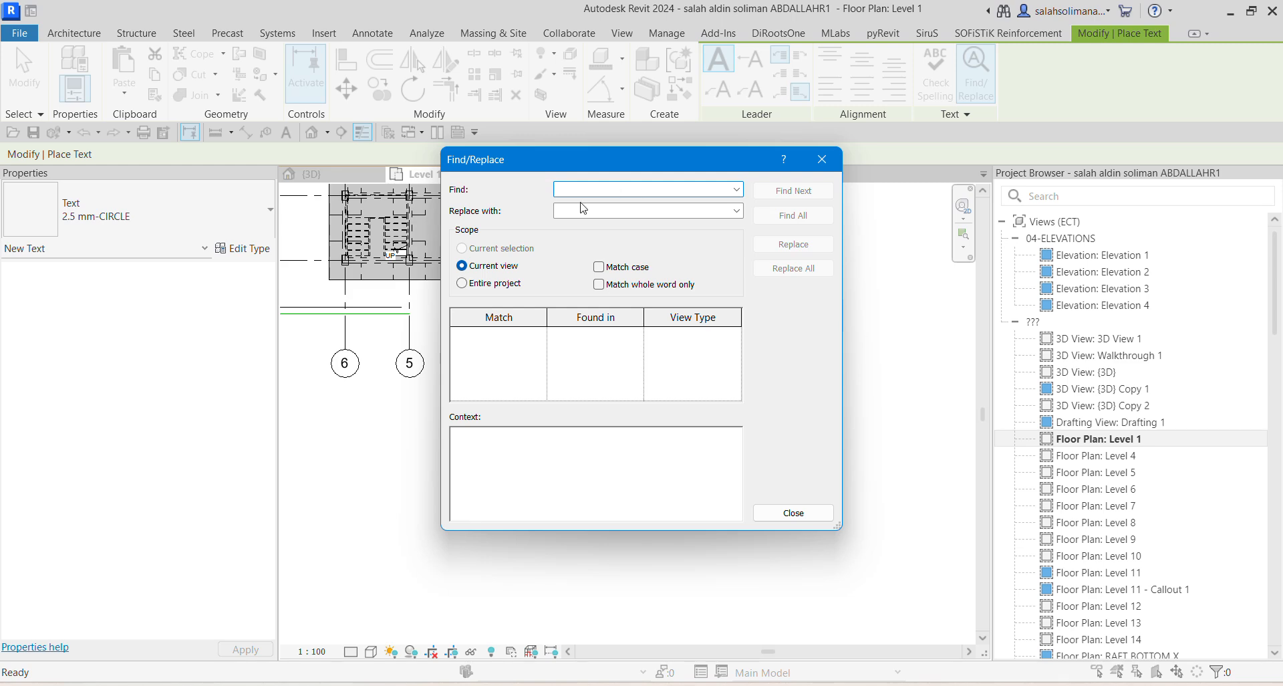
text(COLUMN)
click(802, 192)
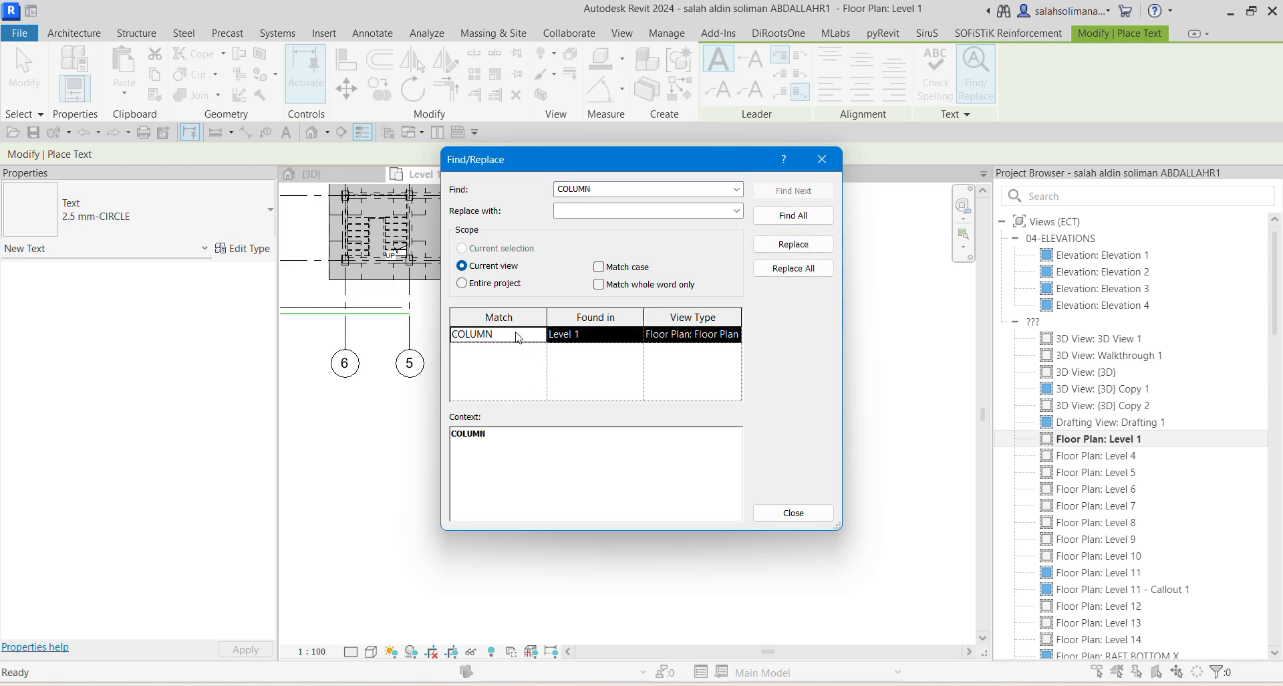
drag(596, 160, 818, 131)
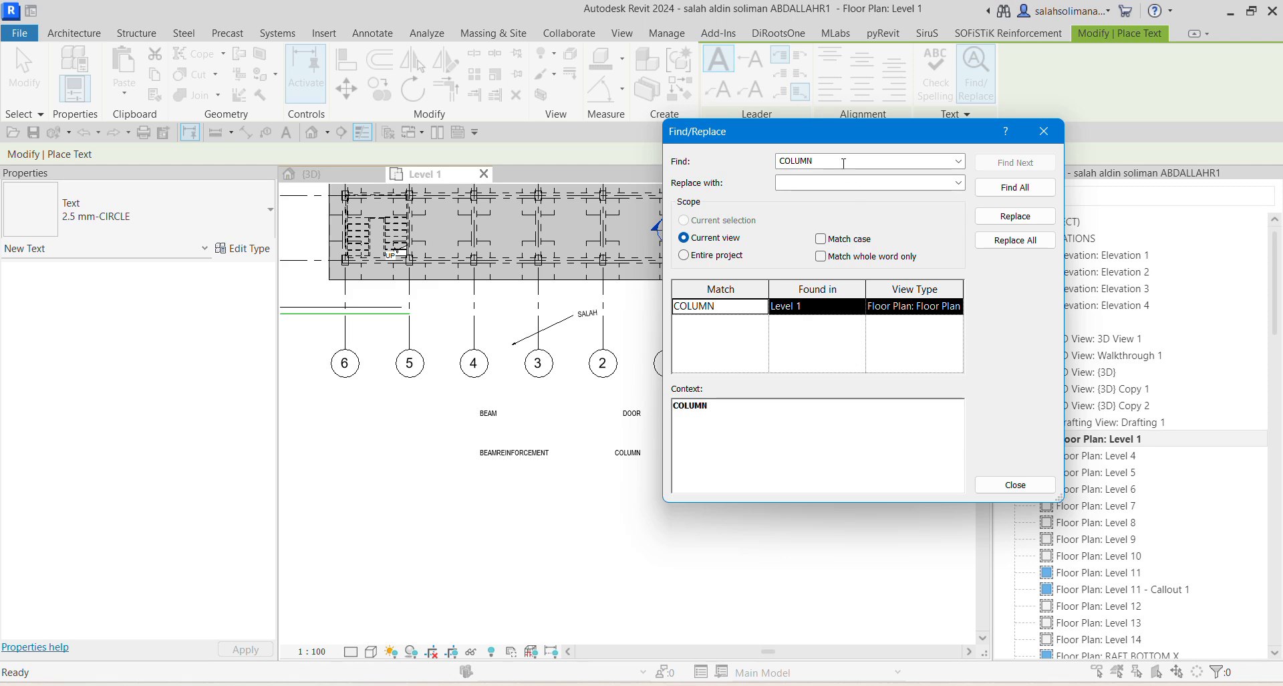
- Find all occurrences of "BEAM" in the current view and check the context of each match
double_click(835, 162)
text(BEAM)
click(991, 187)
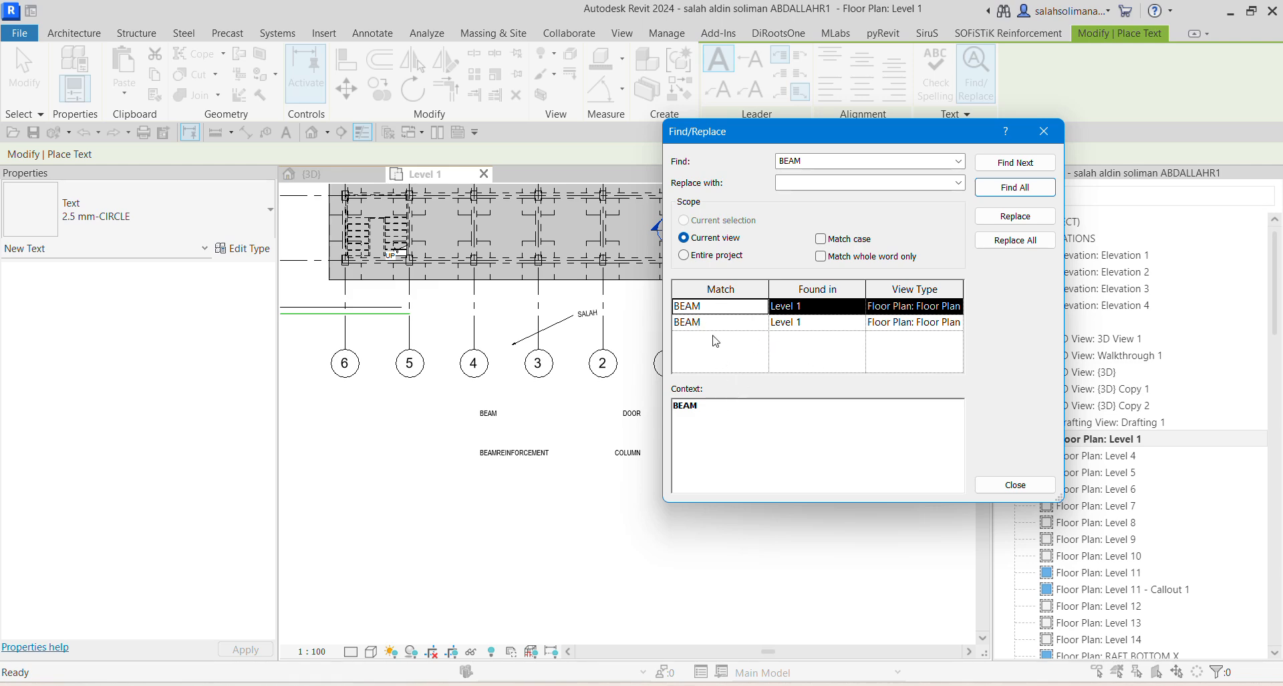
click(702, 324)
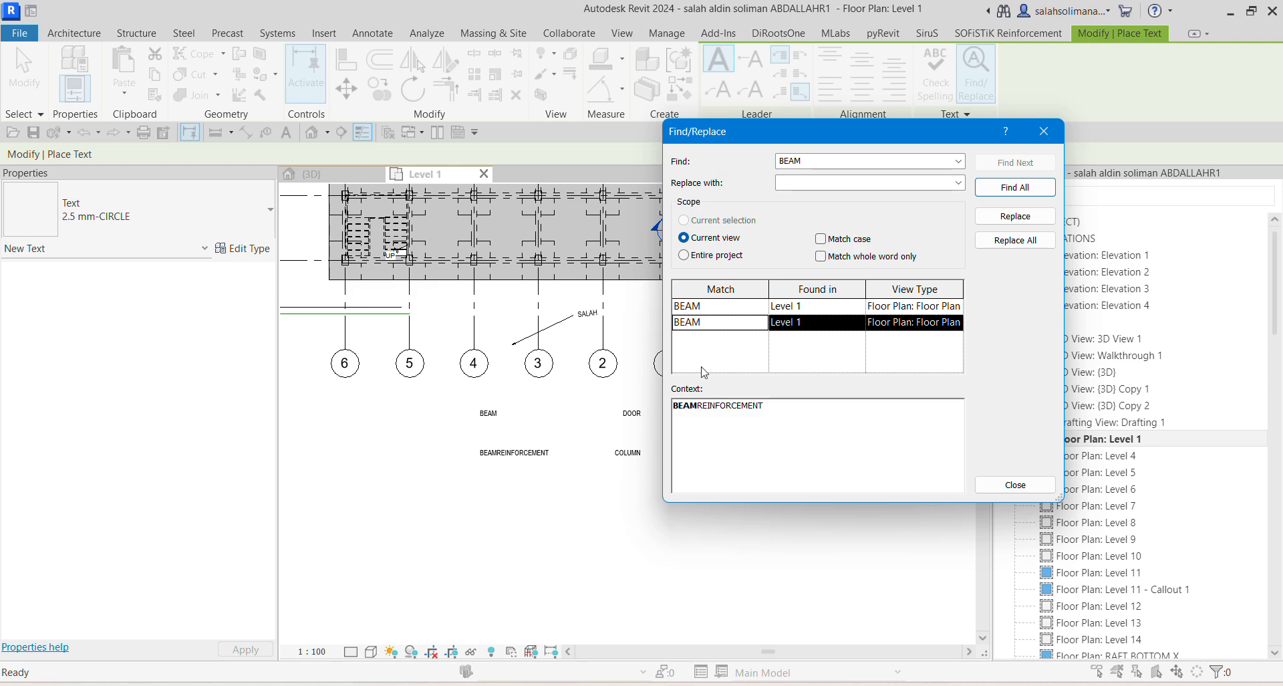
click(705, 309)
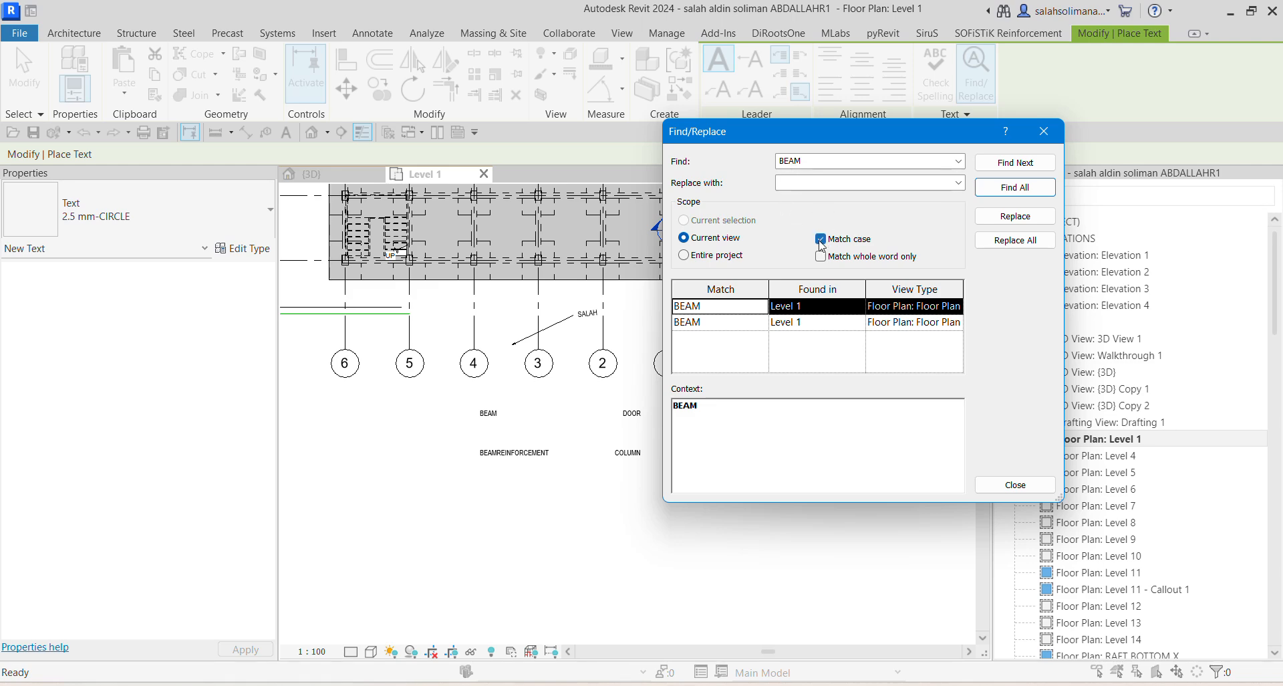
- Search for "BEAM" with Match case, repeat it with only Match whole word only, and close Find/Replace
click(1016, 171)
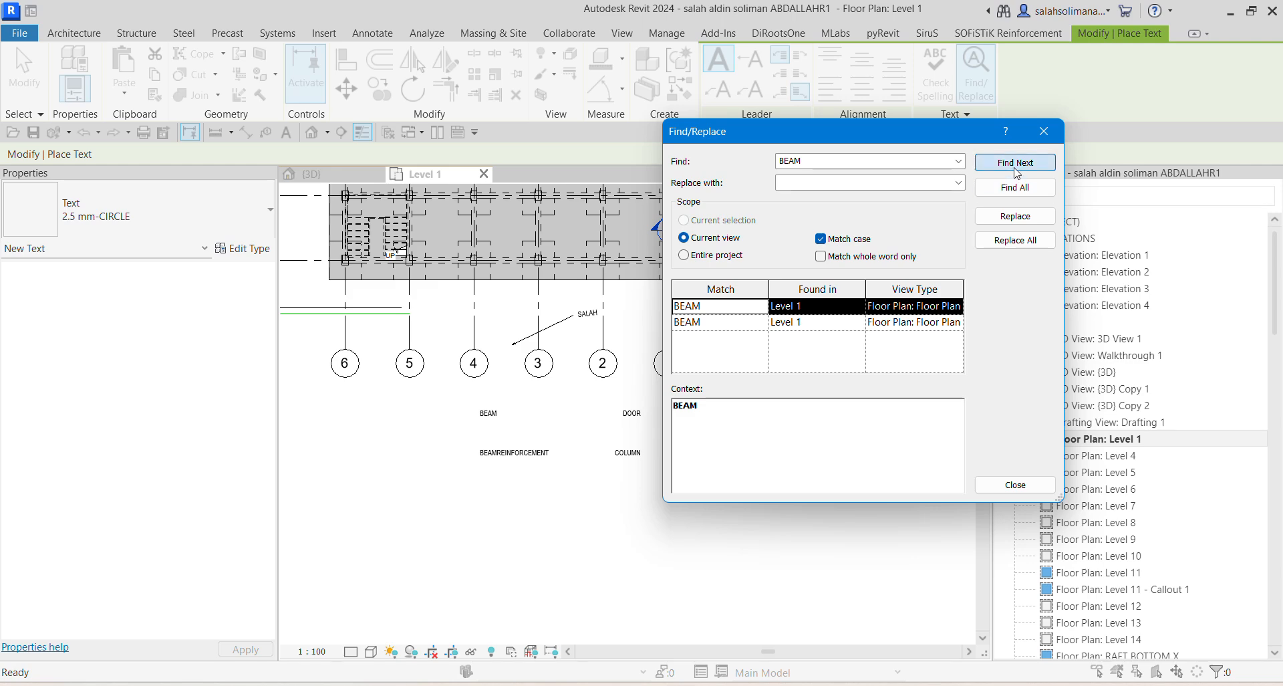
click(821, 256)
click(821, 238)
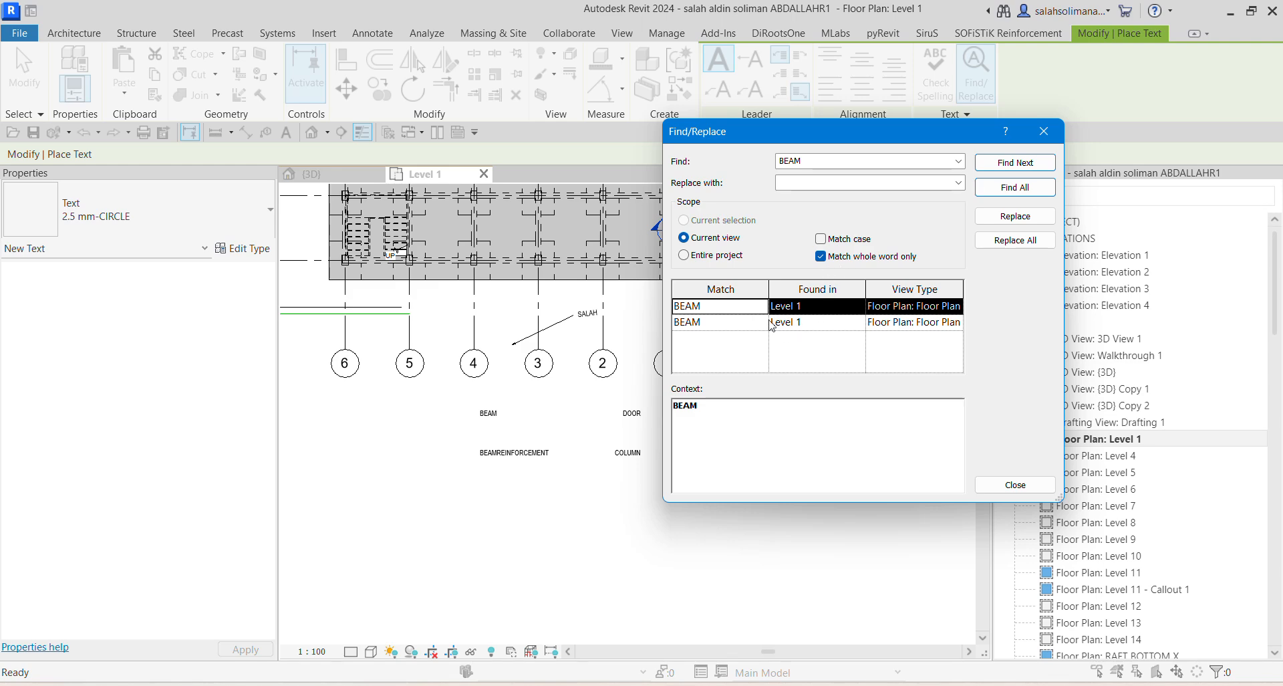
click(1035, 182)
click(1036, 184)
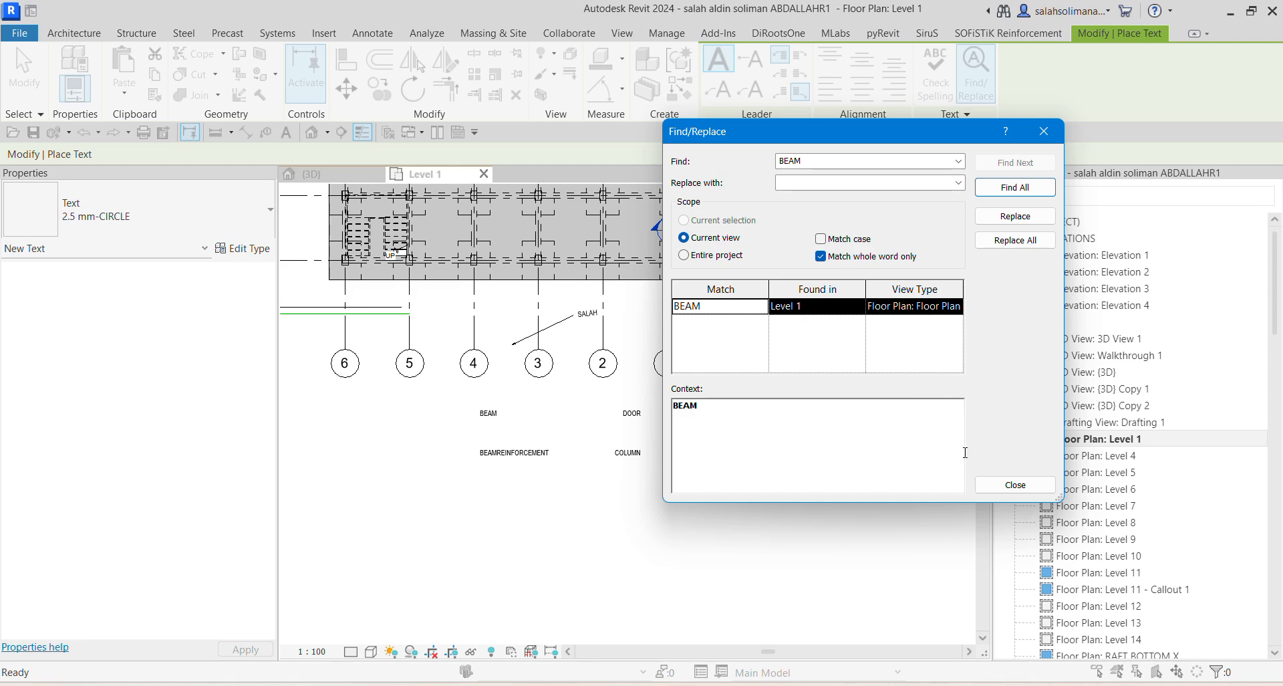
click(1042, 134)
- Switch to the {3D} view showing the multi-storey concrete building
scroll(738, 415, down, 2)
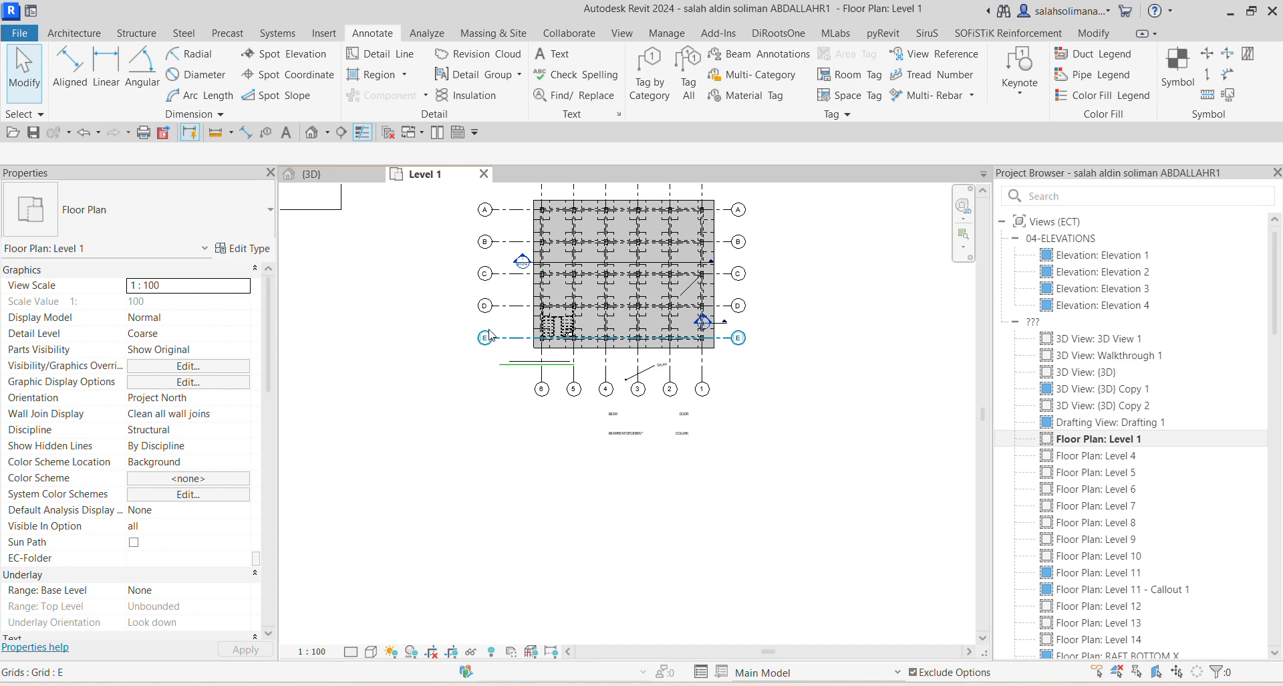
click(327, 173)
scroll(725, 446, down, 3)
middle_drag(725, 447, 697, 437)
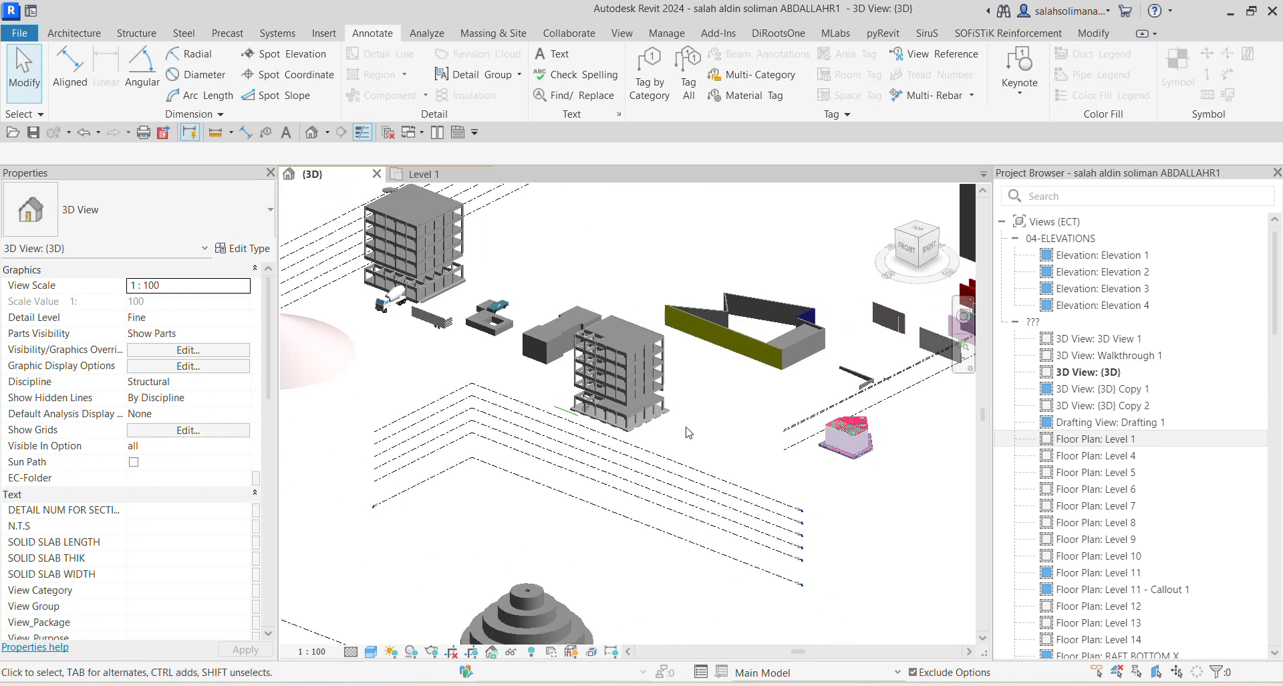
click(121, 35)
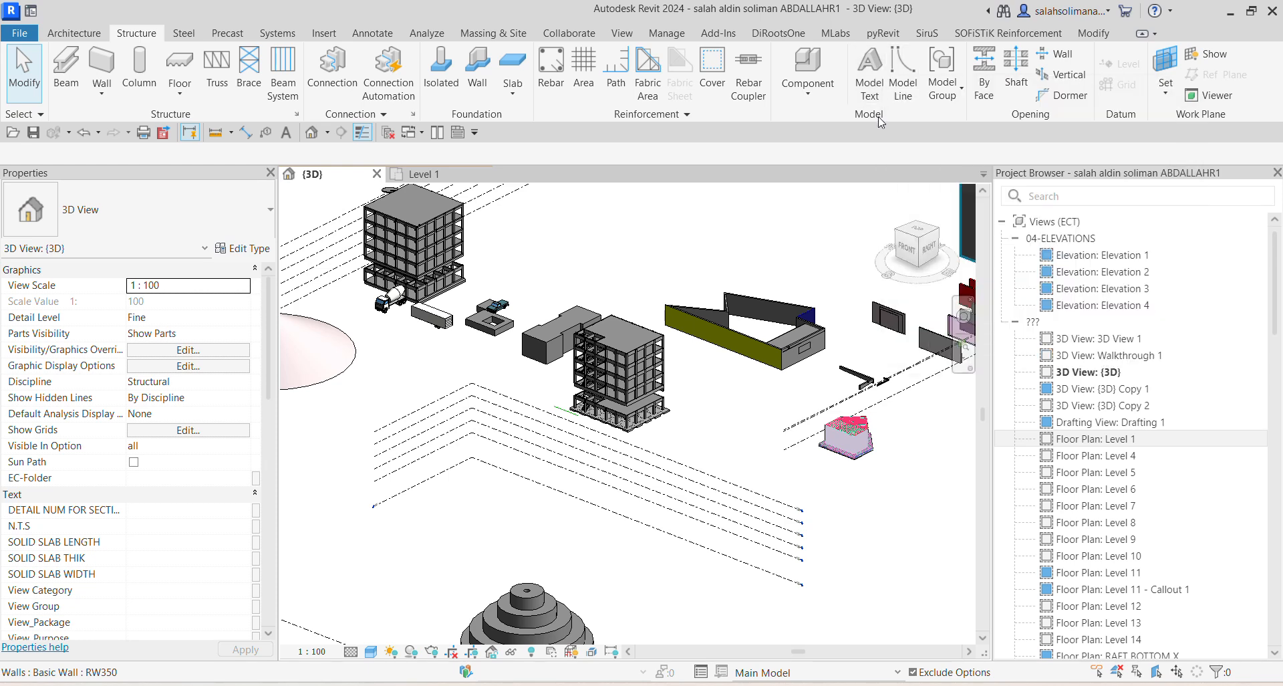
click(869, 67)
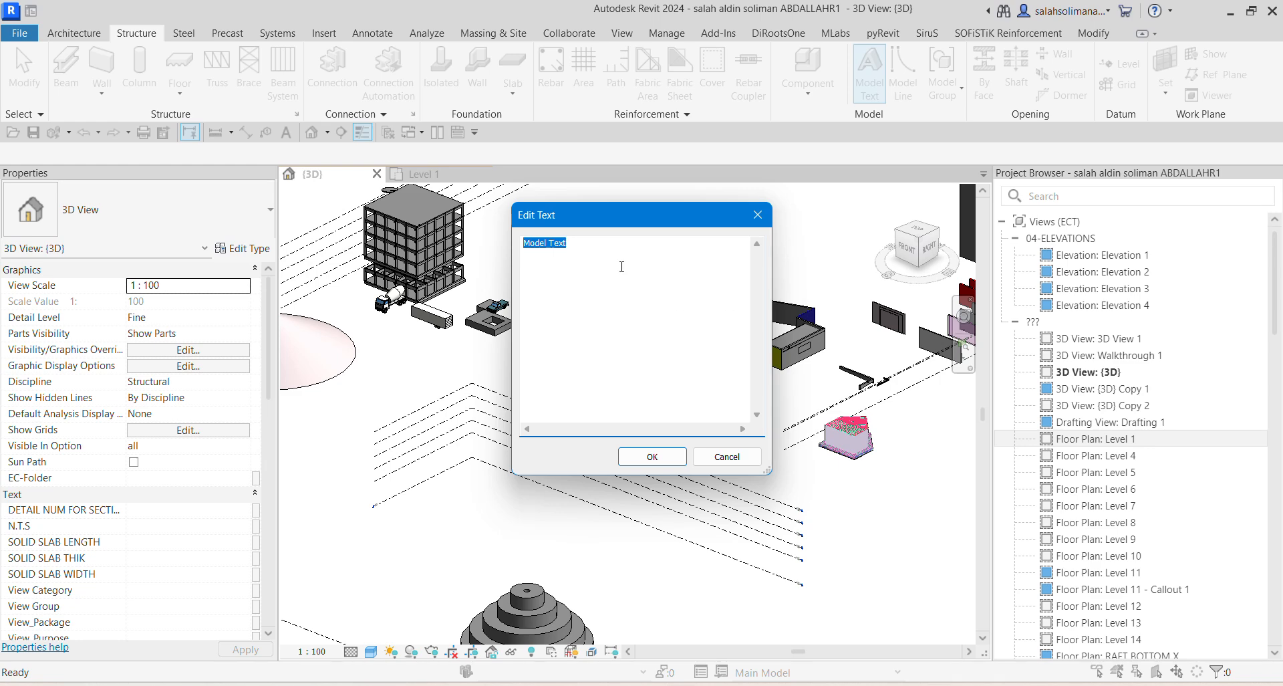
text(SALAH)
click(652, 457)
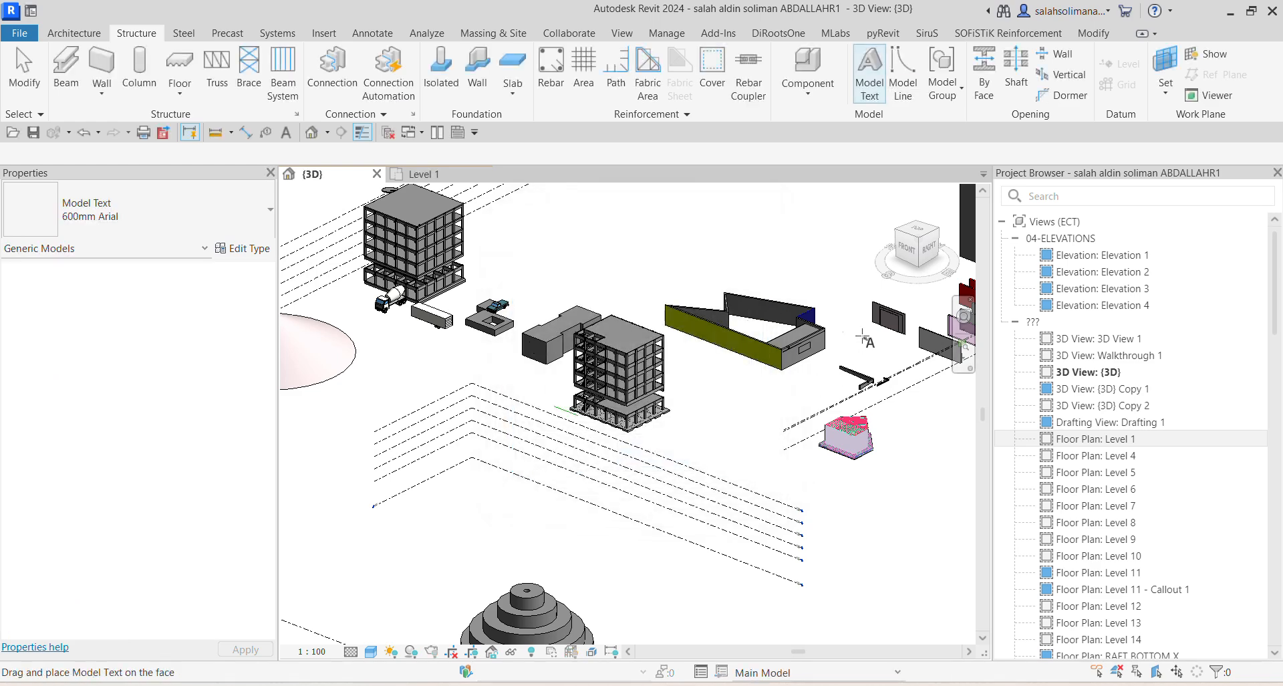
scroll(650, 344, up, 3)
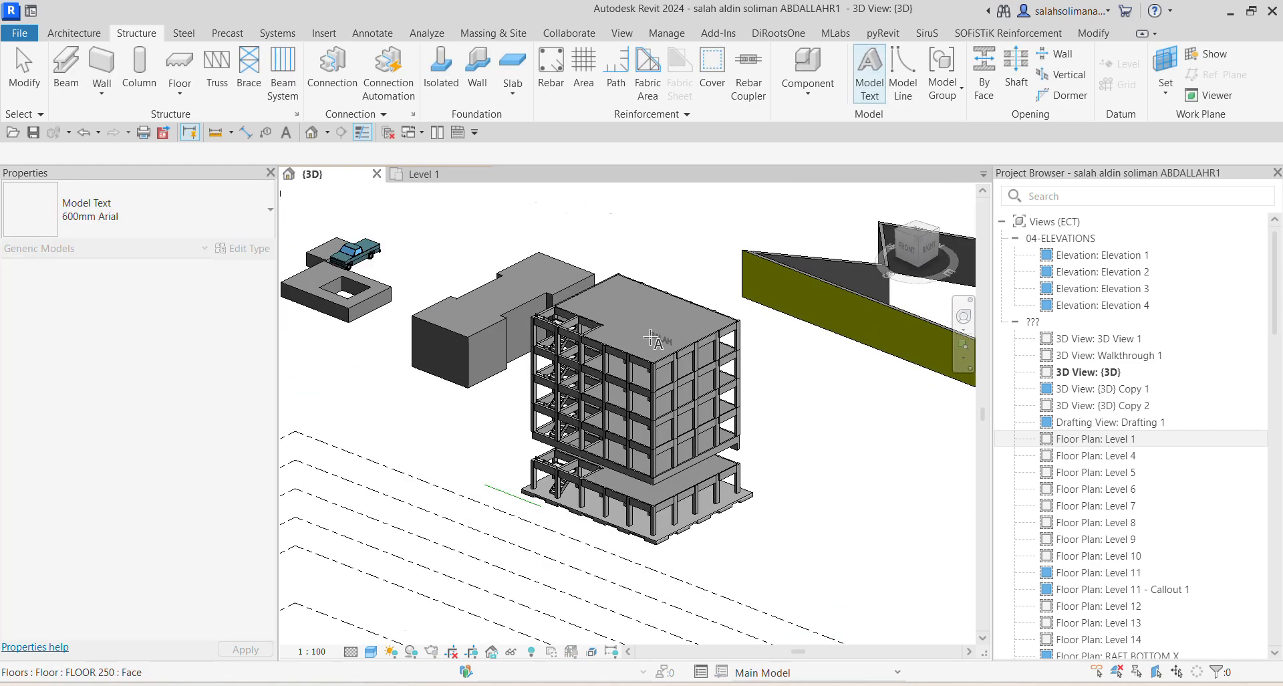
scroll(651, 339, up, 3)
scroll(631, 328, down, 3)
key(Escape)
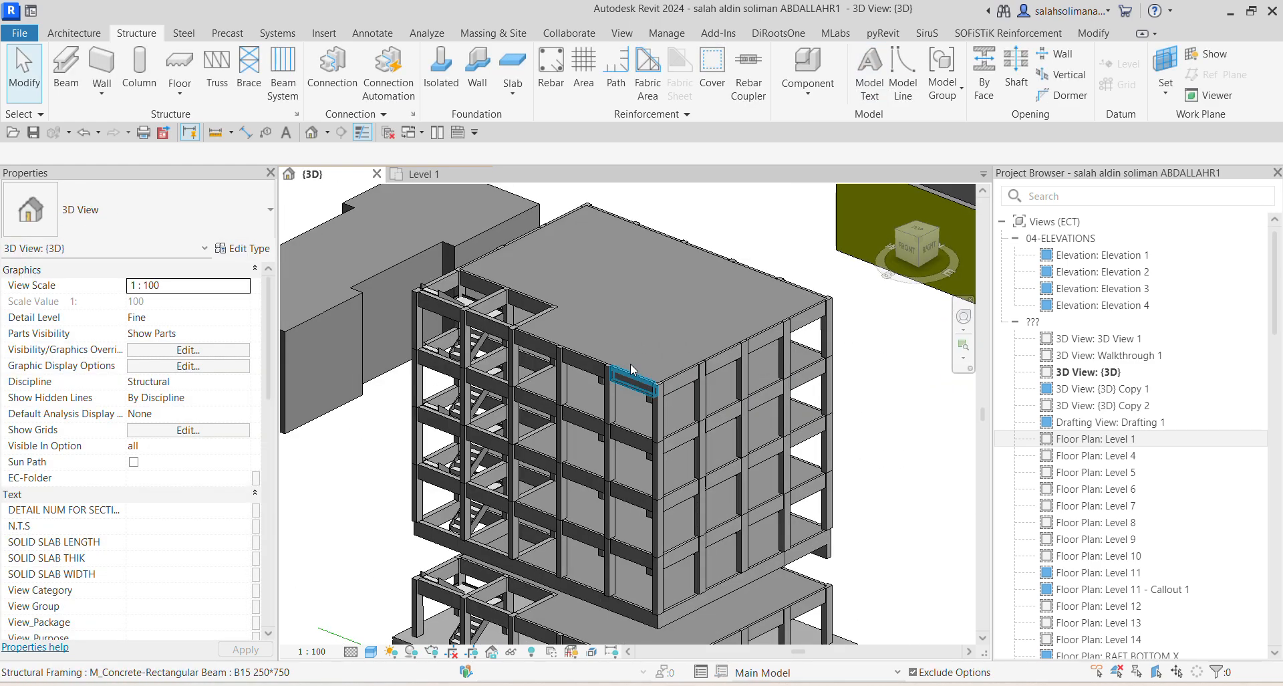
- Set the work plane to the building's top floor slab using Pick a plane
scroll(668, 366, down, 2)
middle_drag(673, 366, 610, 407)
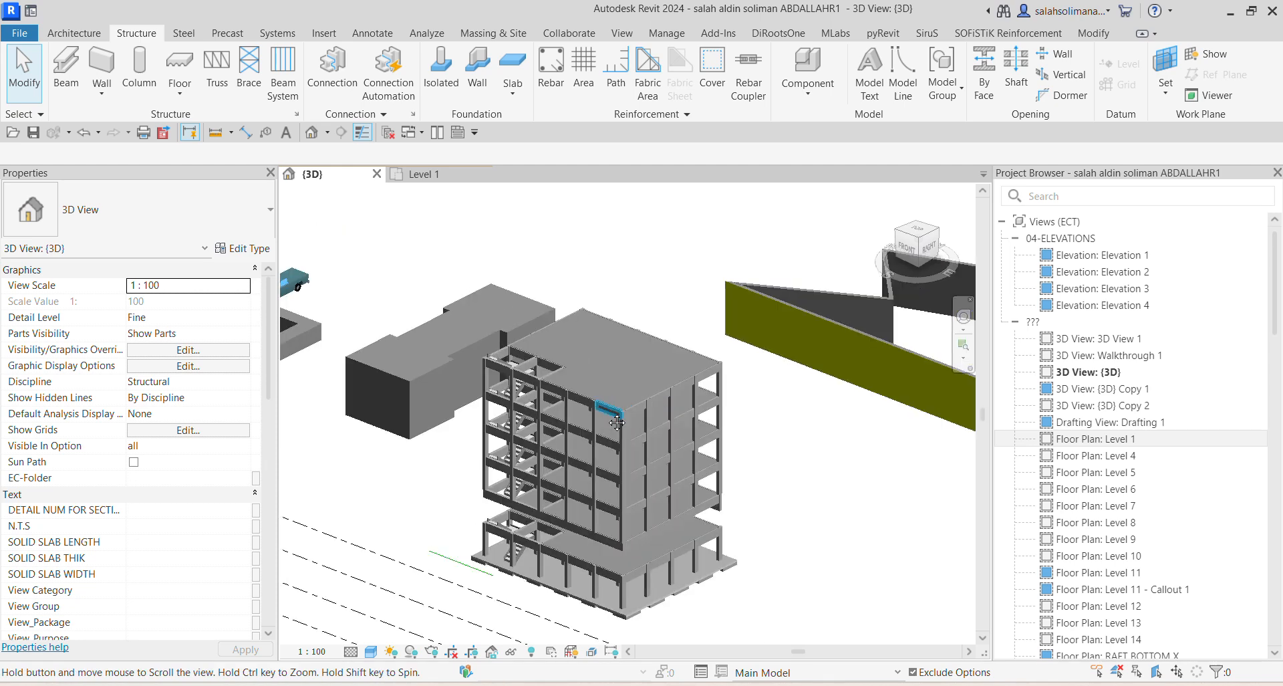
click(1166, 94)
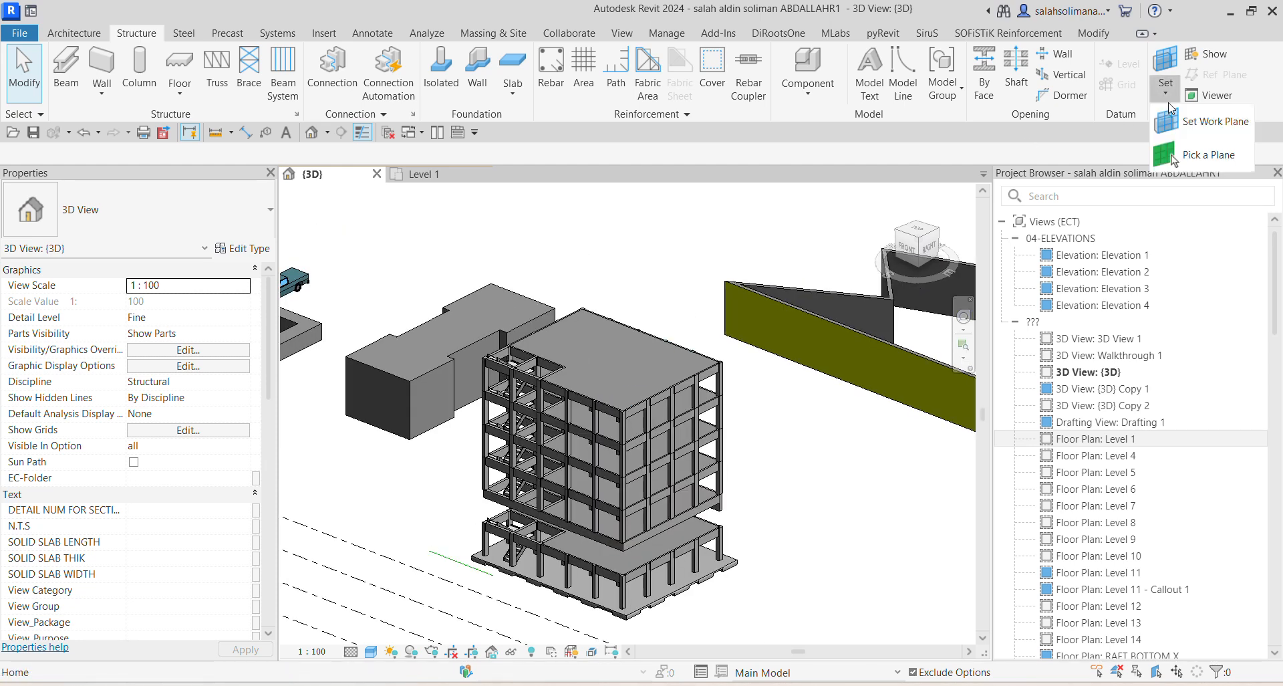
click(1204, 122)
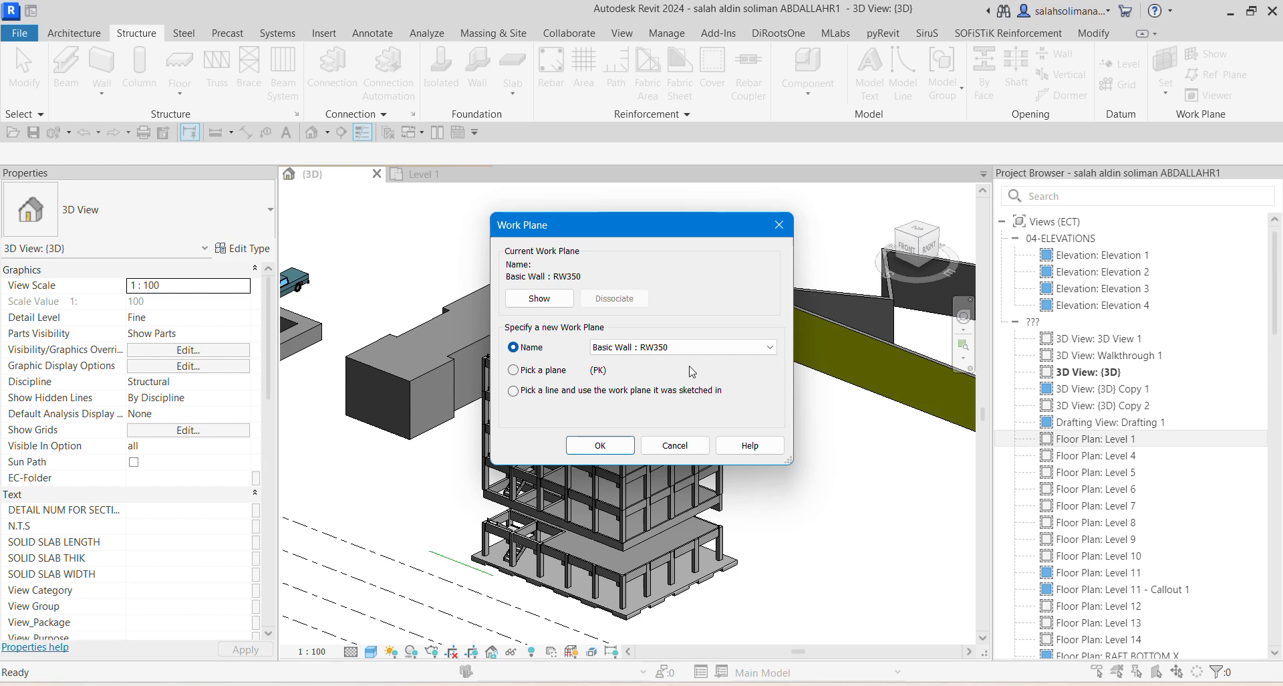
click(770, 347)
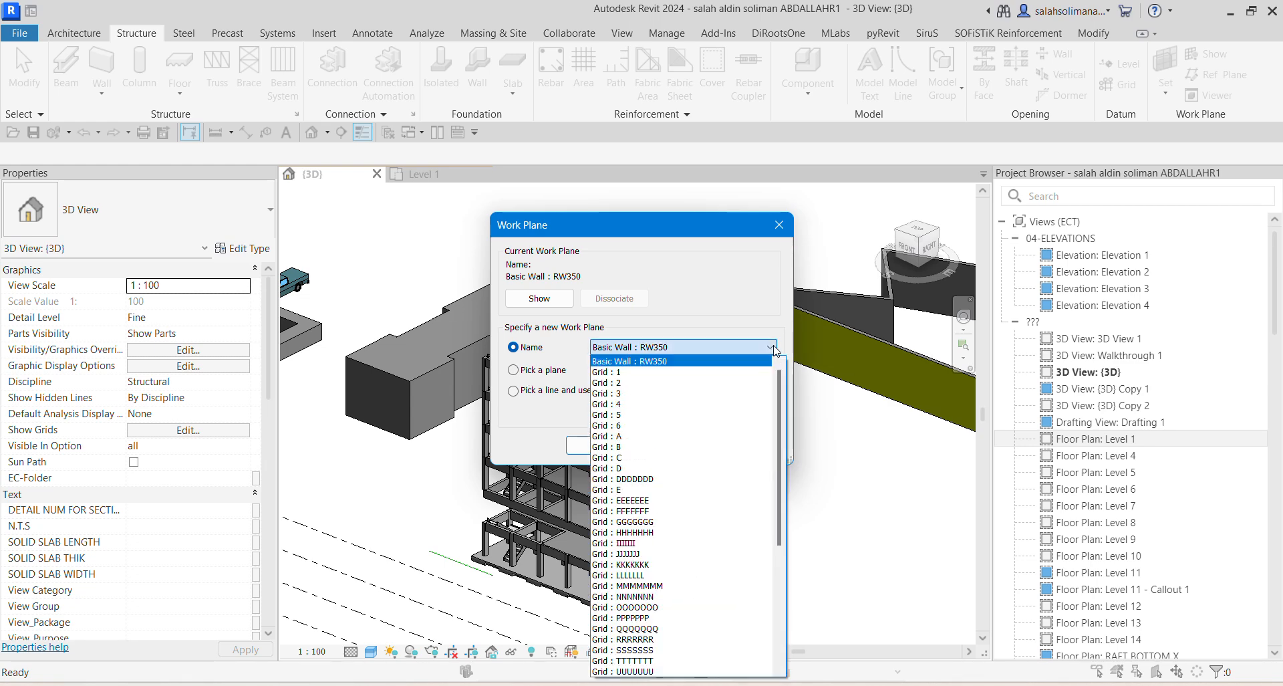
click(770, 346)
click(513, 369)
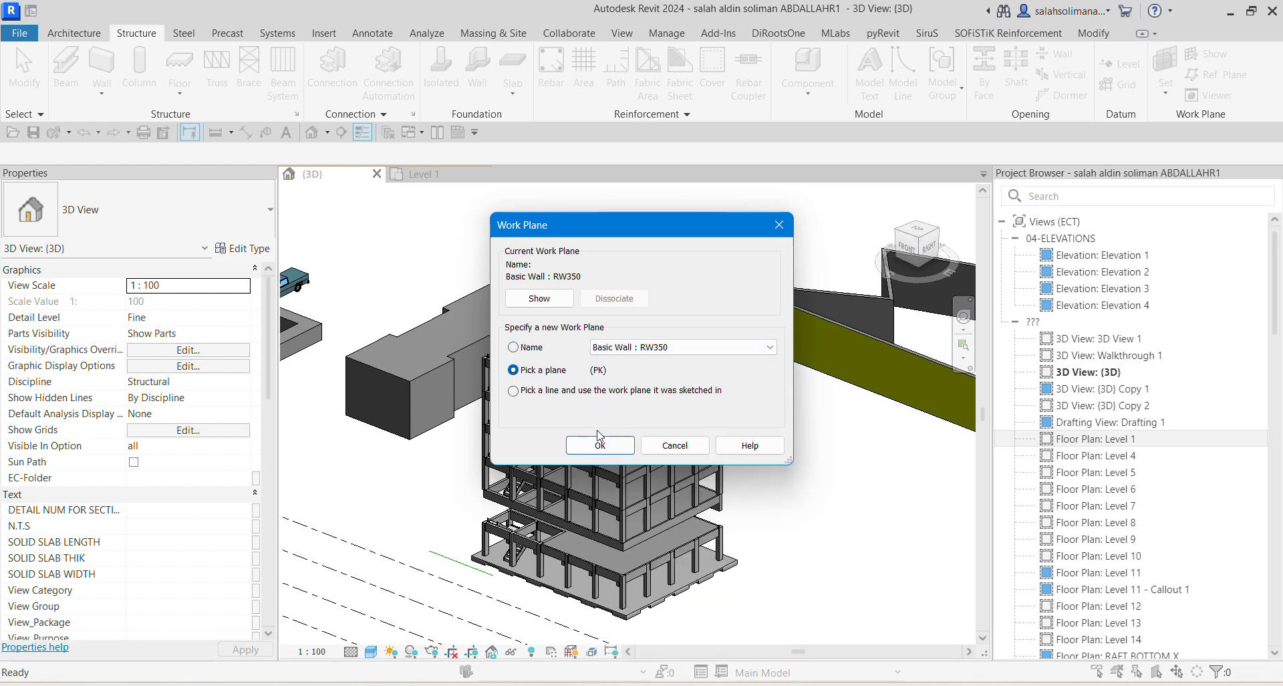
click(609, 451)
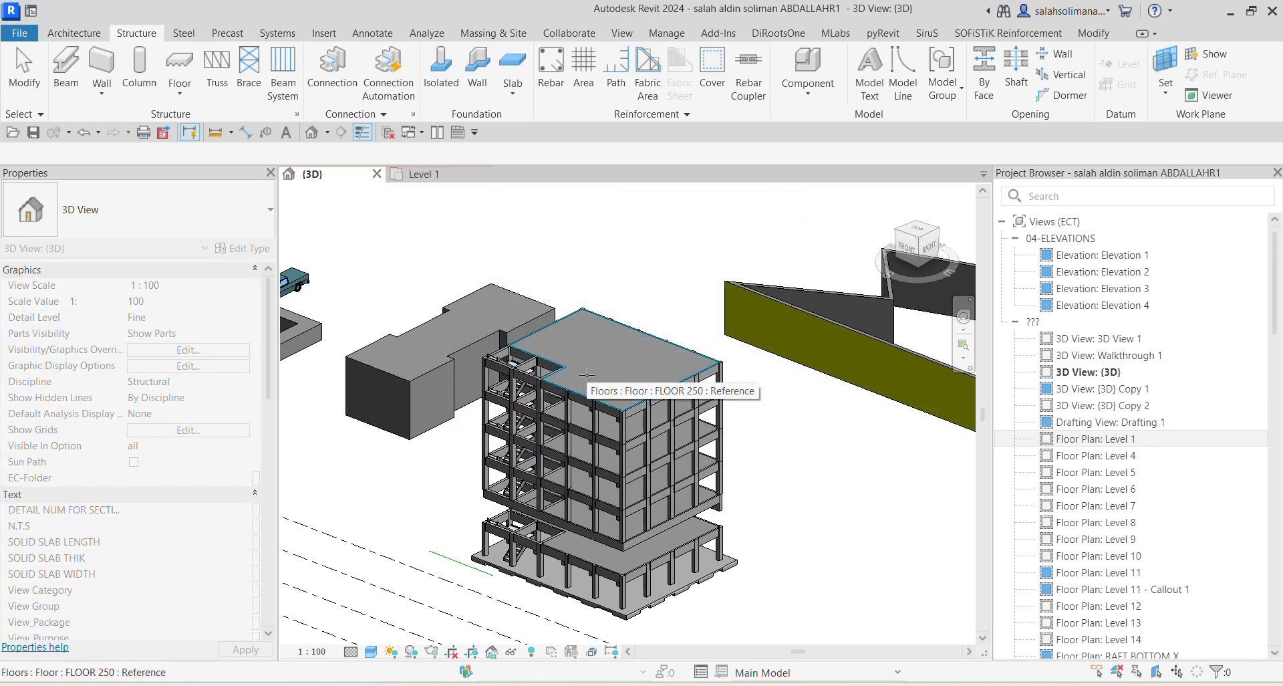
scroll(587, 375, up, 3)
click(590, 379)
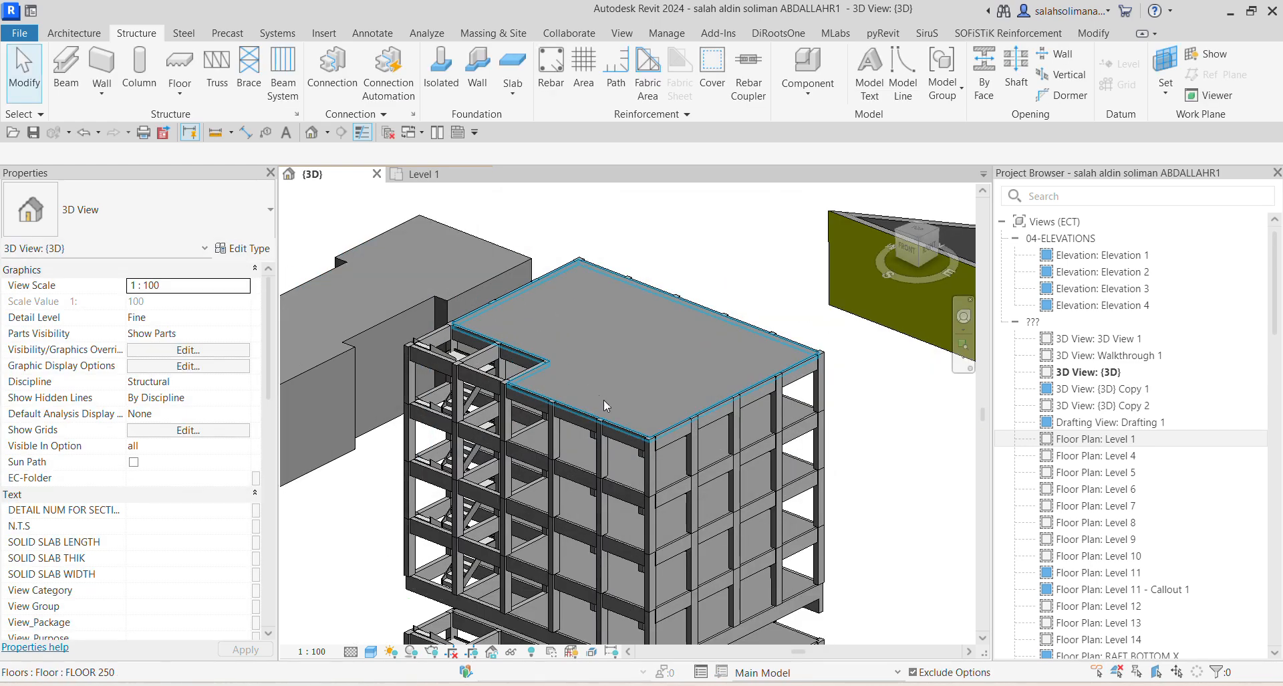
- Create 600mm Arial model text containing a first name and place it near the middle of the top slab
click(869, 75)
text(SA)
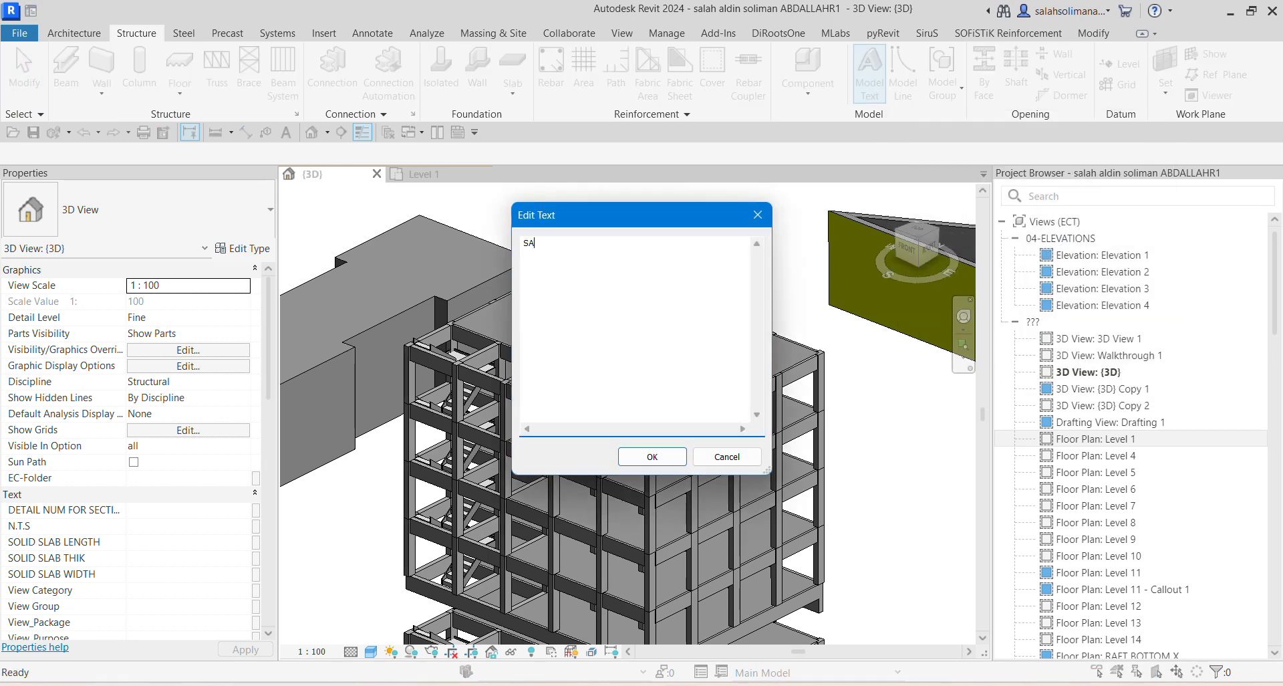
click(653, 456)
click(618, 373)
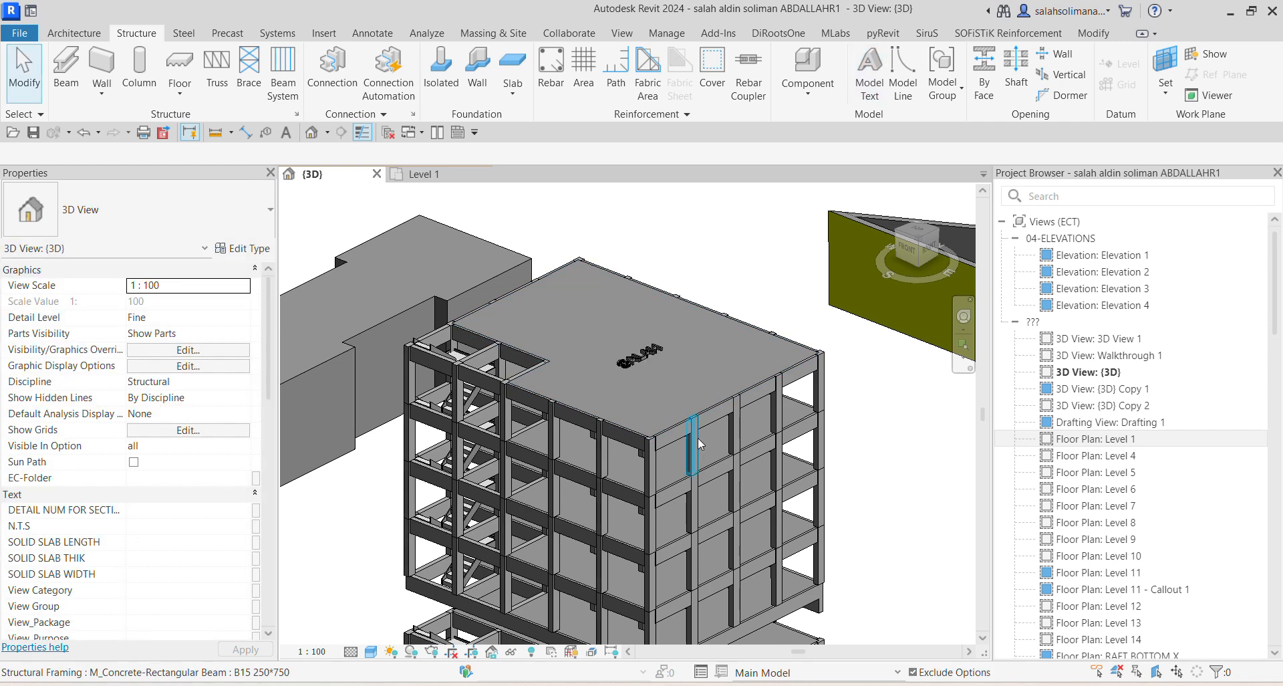
- Select the model text on the top slab and review its text, alignment, material, depth and IFC properties
scroll(630, 351, up, 6)
scroll(683, 375, down, 5)
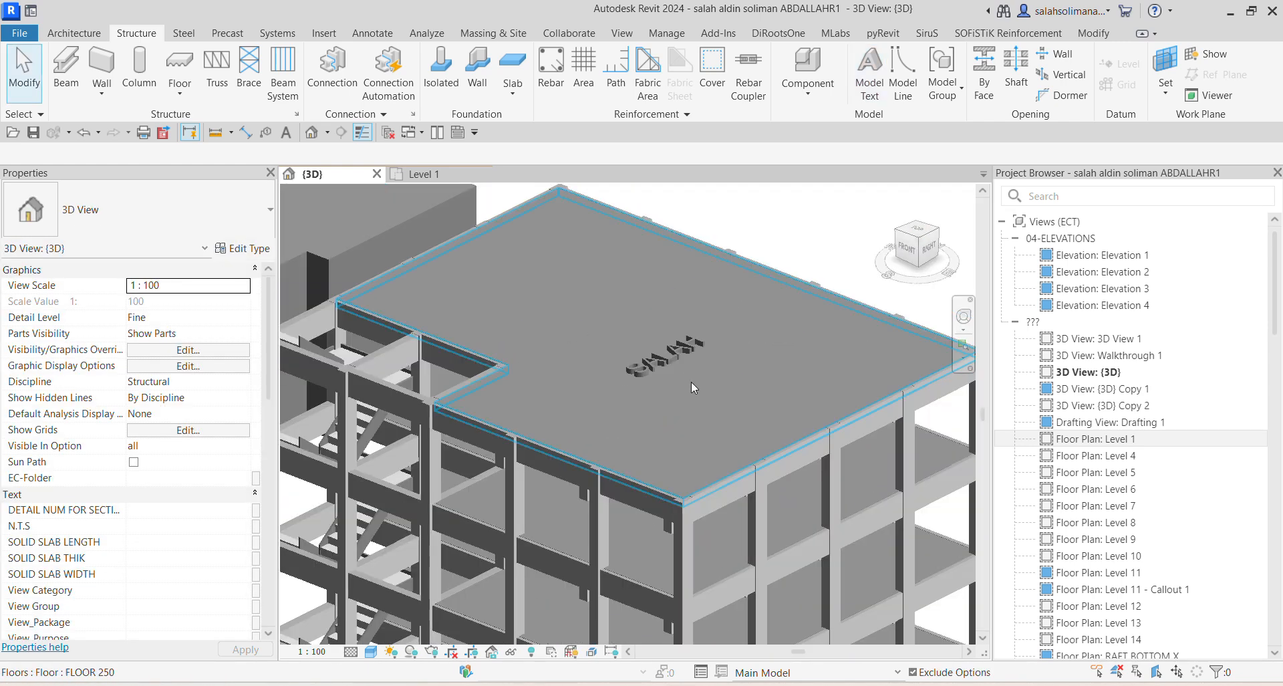
middle_drag(704, 385, 521, 353)
scroll(498, 343, up, 2)
click(480, 342)
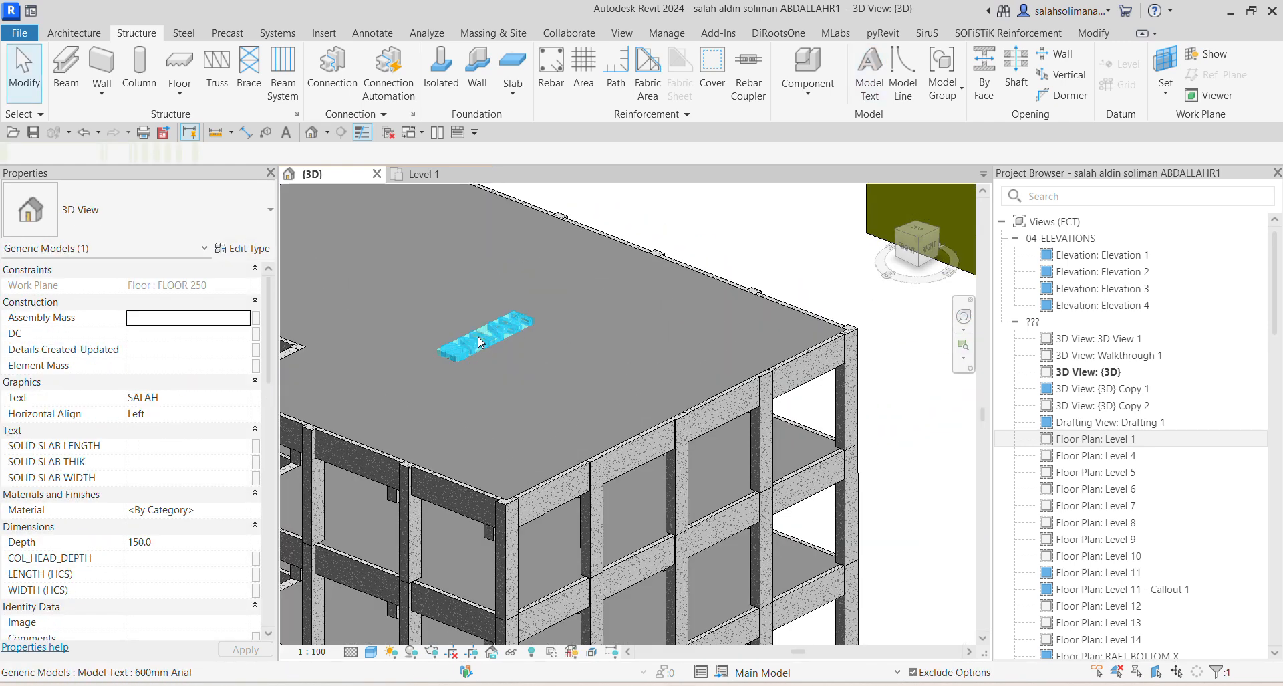
scroll(241, 380, down, 4)
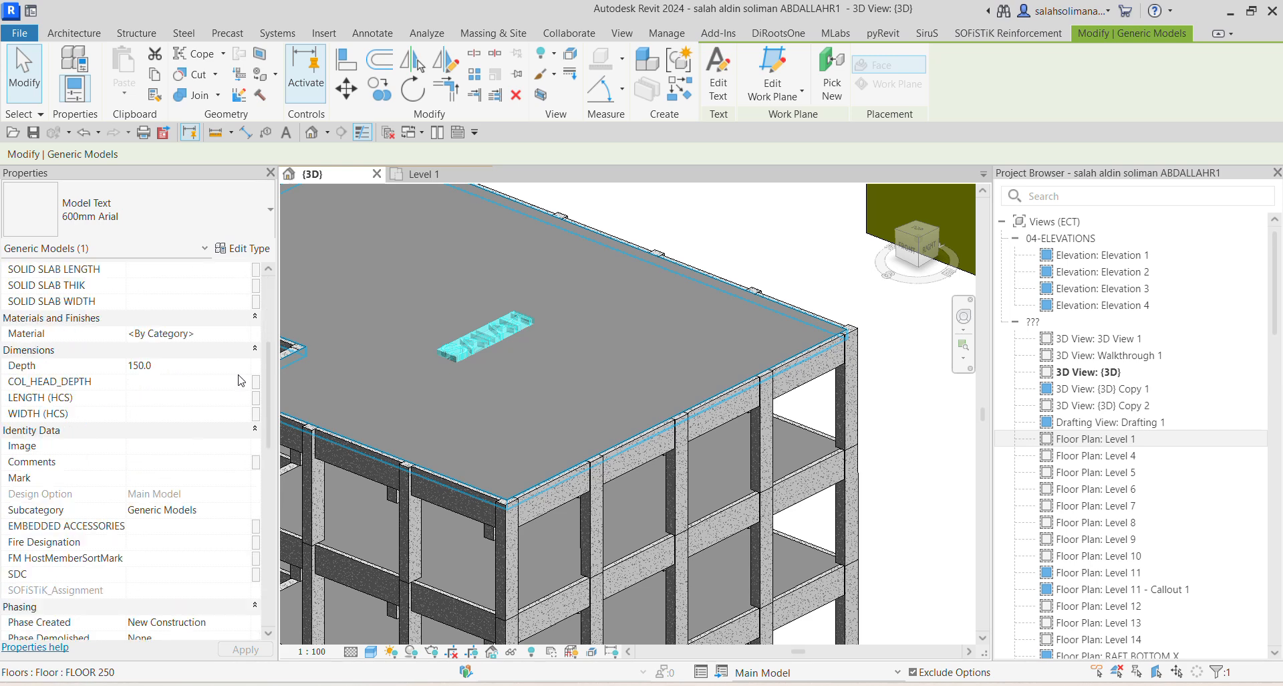
scroll(152, 285, up, 4)
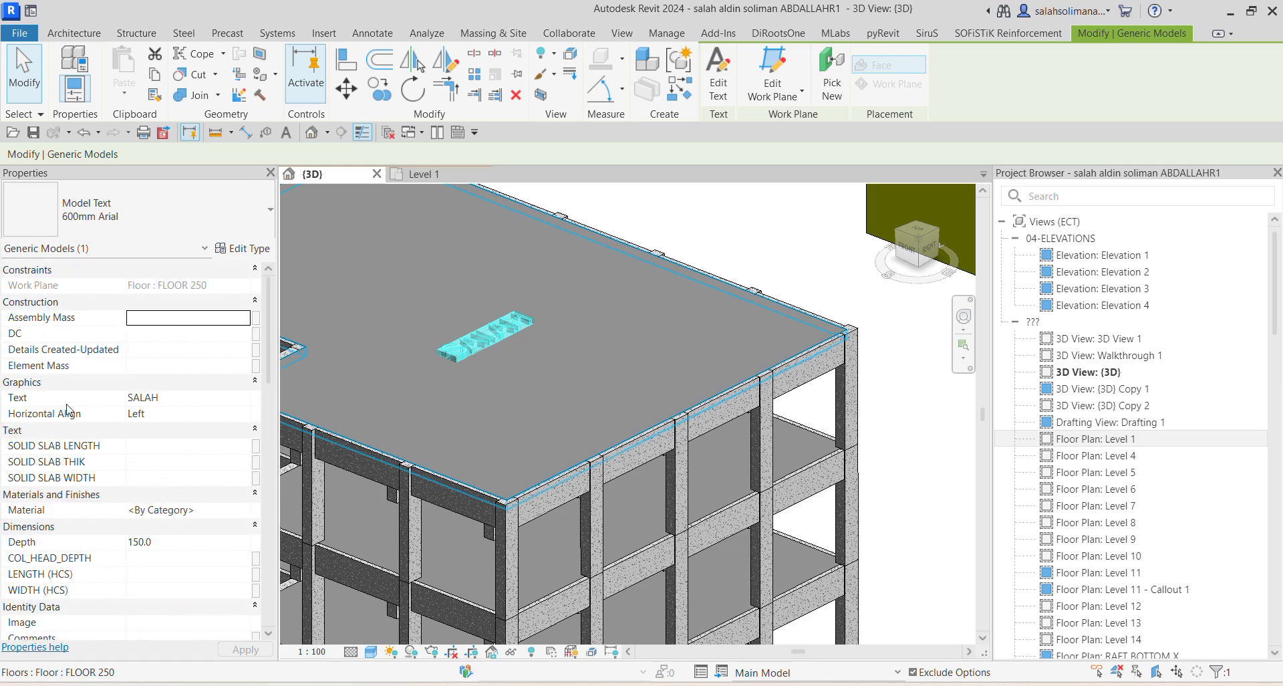
scroll(175, 473, down, 2)
scroll(175, 478, down, 8)
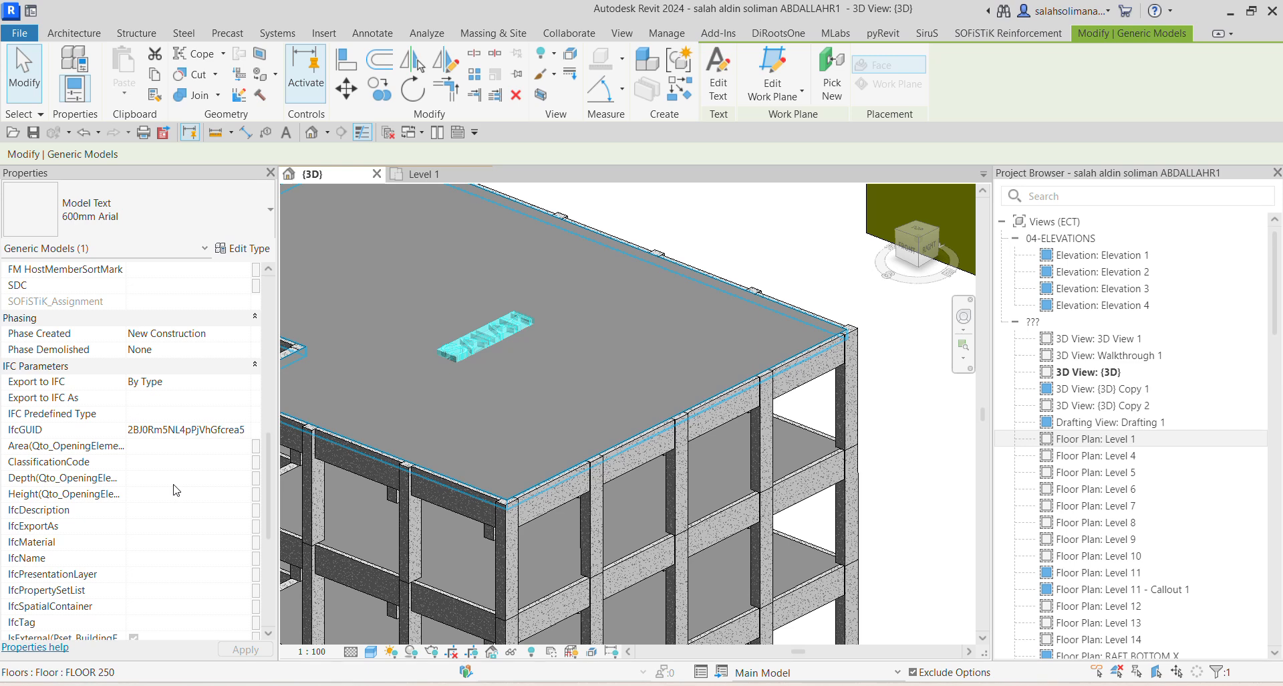
scroll(176, 491, down, 5)
scroll(179, 492, up, 4)
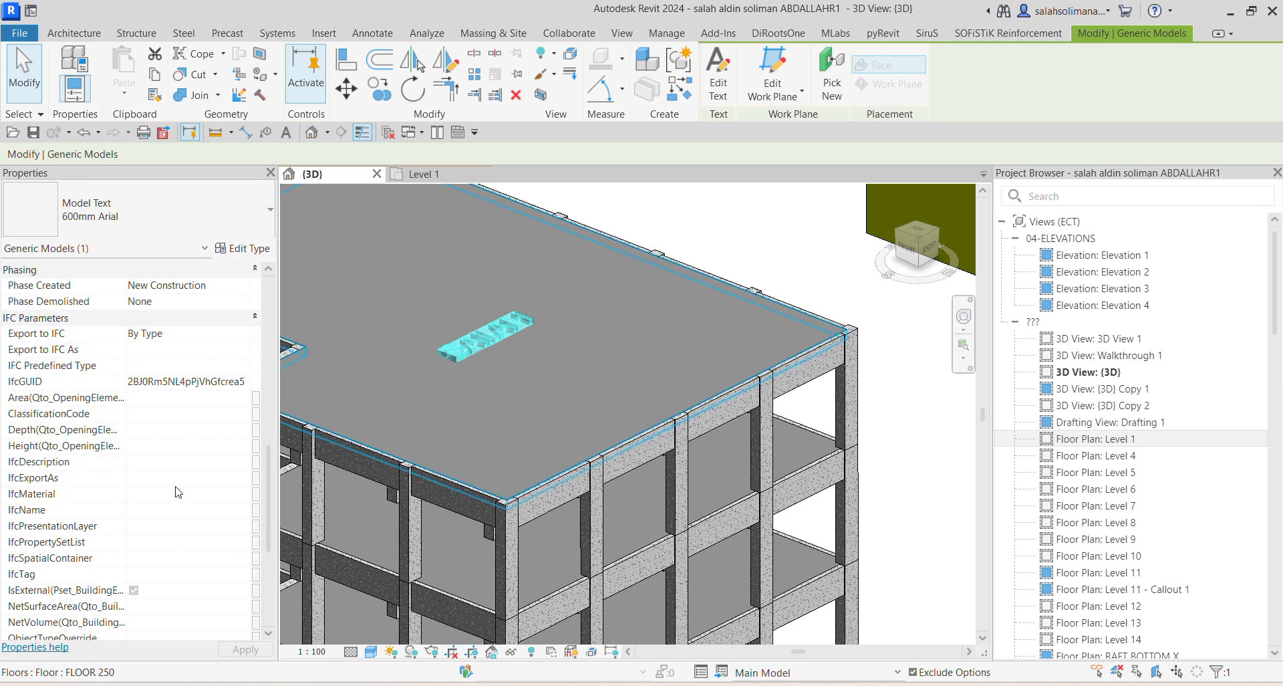
scroll(178, 492, up, 6)
scroll(178, 492, up, 3)
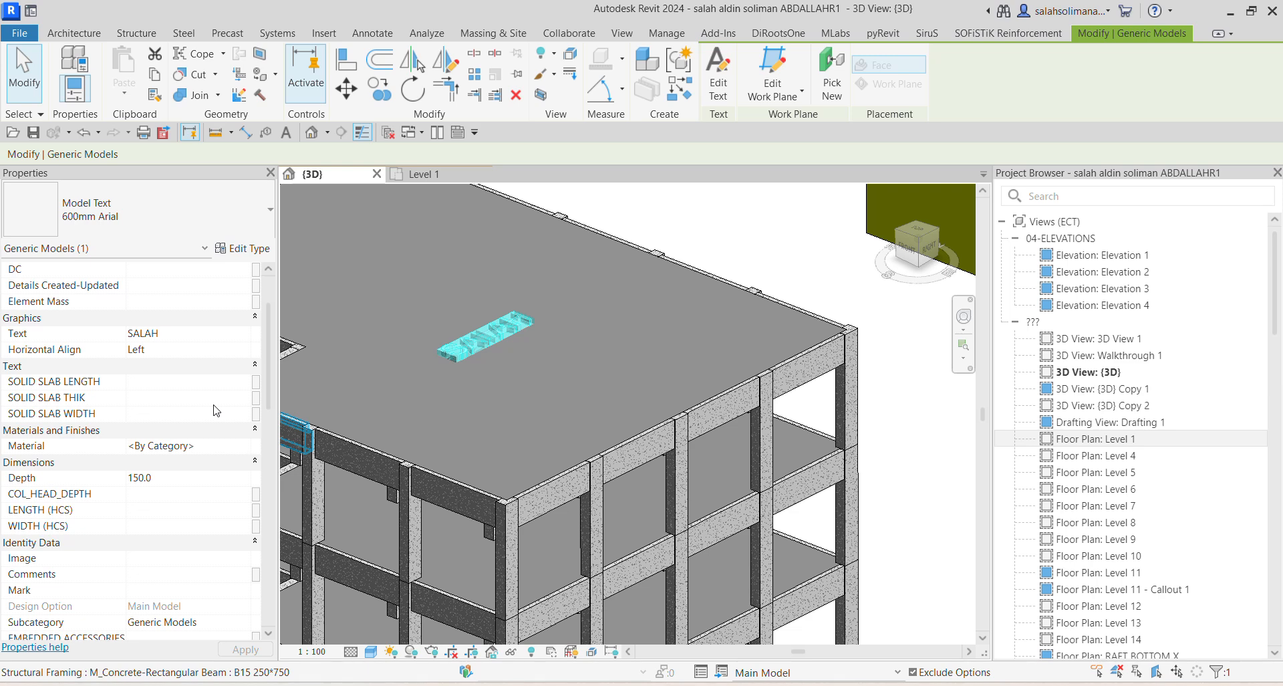
scroll(215, 410, up, 2)
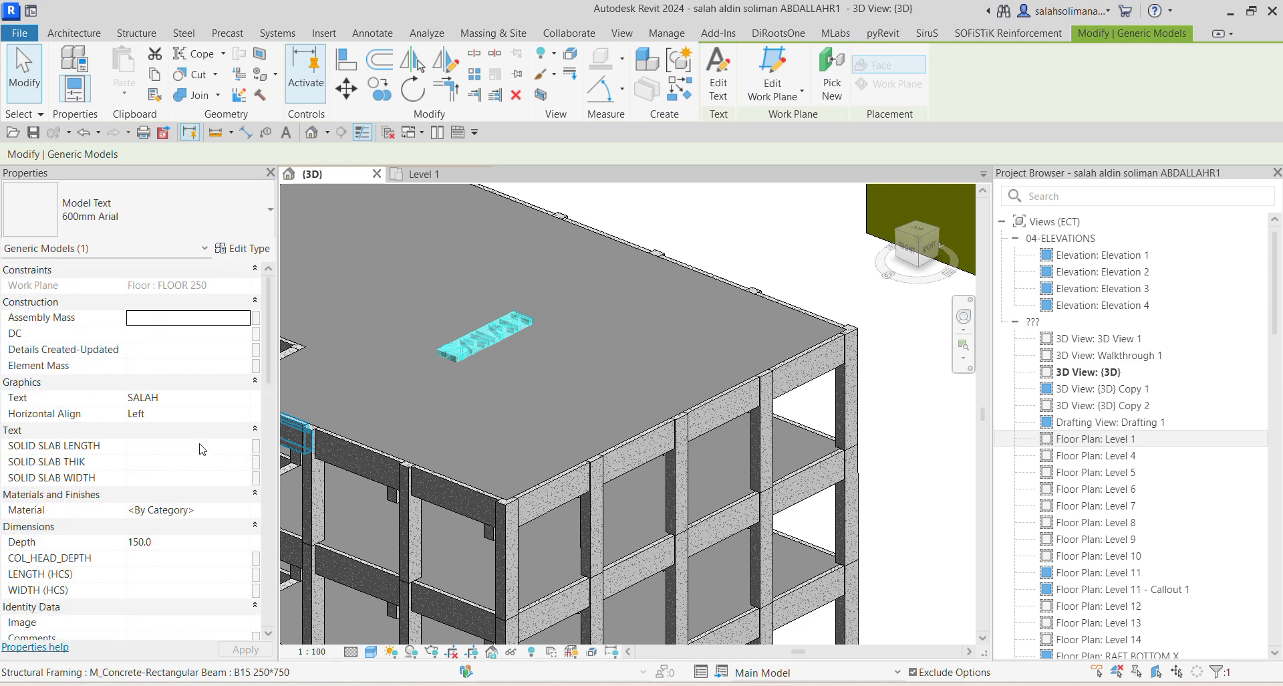